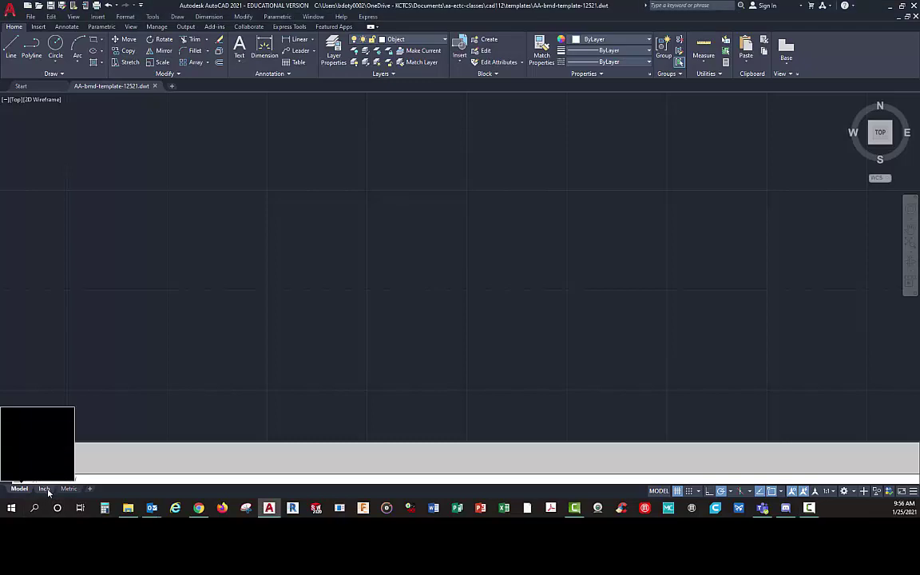
Step: Examine the Inch and Metric layouts with their title blocks, and review the template's layer list
{"action": "left_click", "coordinate": [44, 489]}
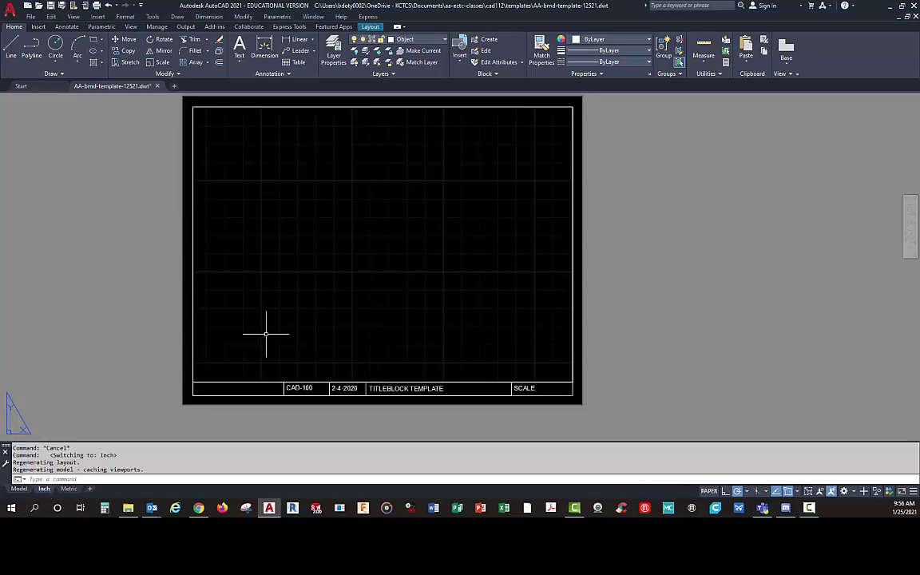
{"action": "left_click", "coordinate": [69, 489]}
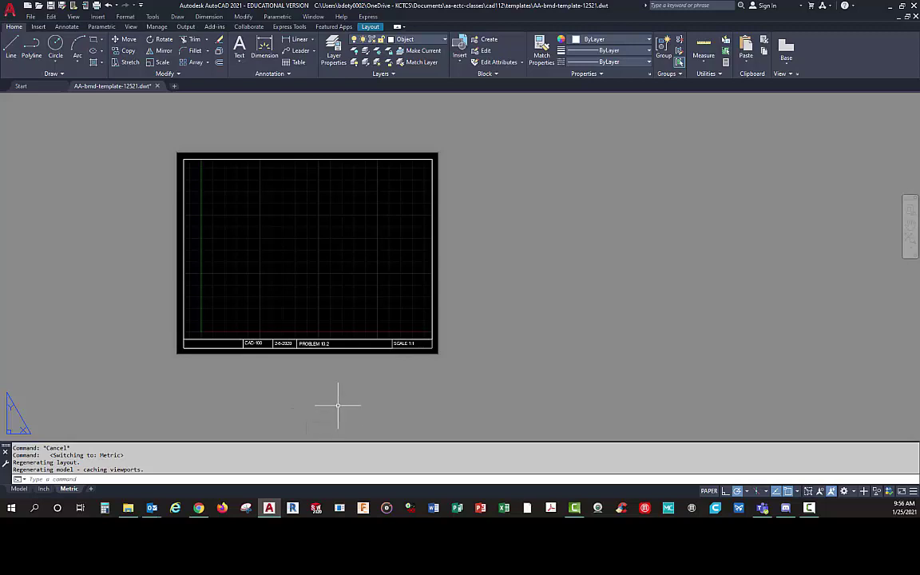
{"action": "mouse_move", "coordinate": [44, 493]}
{"action": "left_click", "coordinate": [445, 40]}
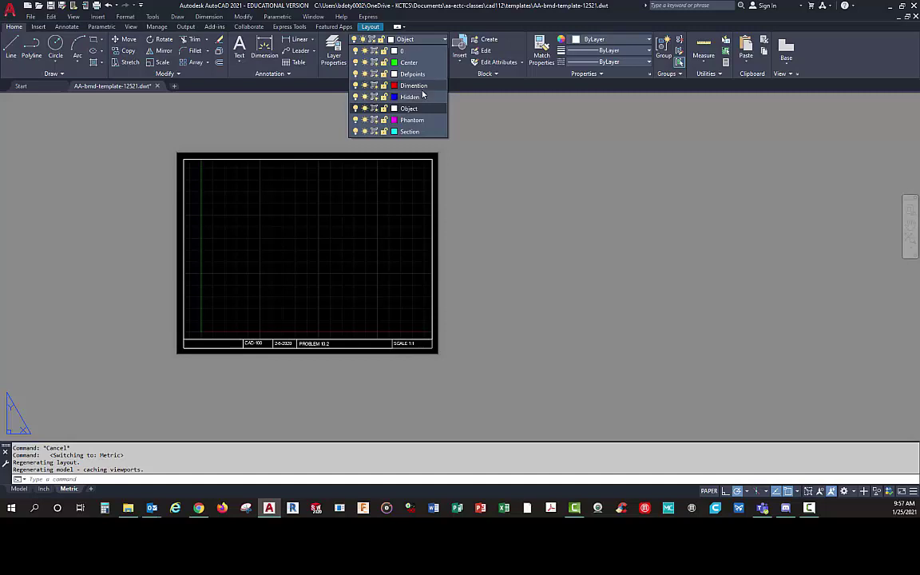
{"action": "left_click", "coordinate": [315, 109]}
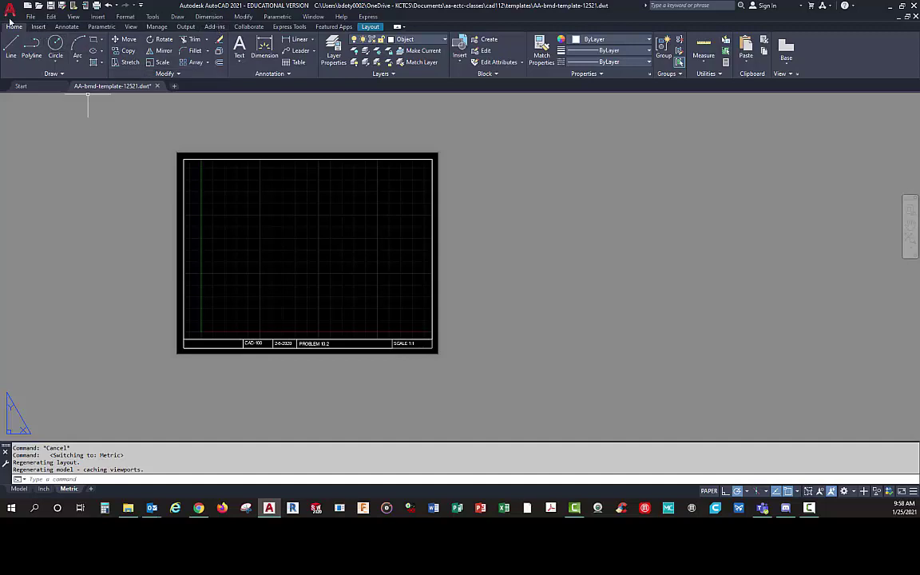
Step: Set the Annotative text style's paper text height to .125 in the Text Style settings and save the change
{"action": "left_click", "coordinate": [62, 28]}
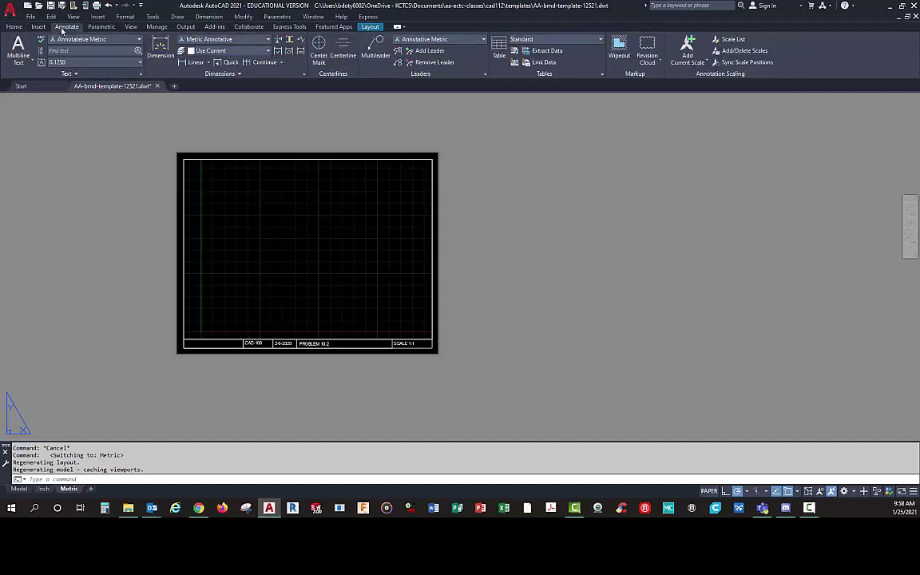
{"action": "left_click", "coordinate": [141, 41]}
{"action": "left_click", "coordinate": [142, 75]}
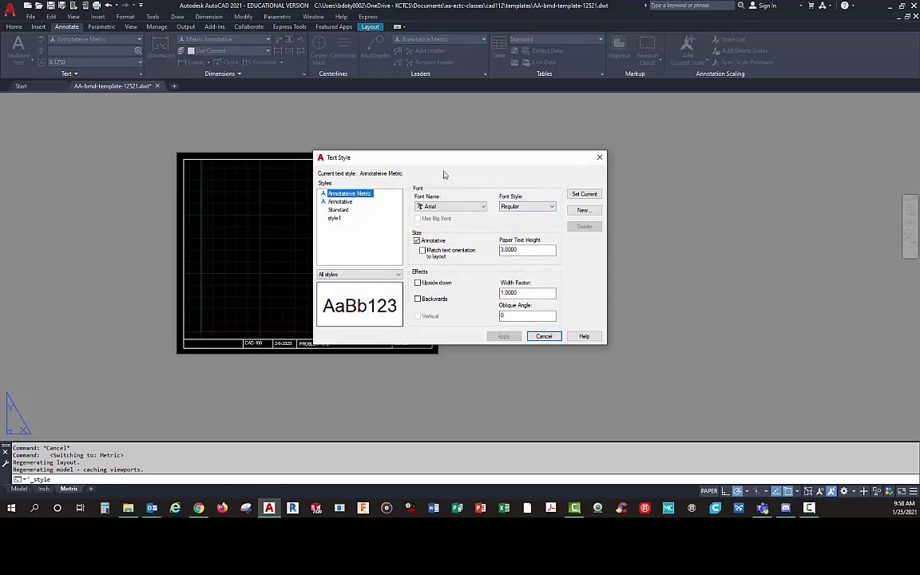
{"action": "left_click", "coordinate": [333, 218]}
{"action": "left_click", "coordinate": [513, 251]}
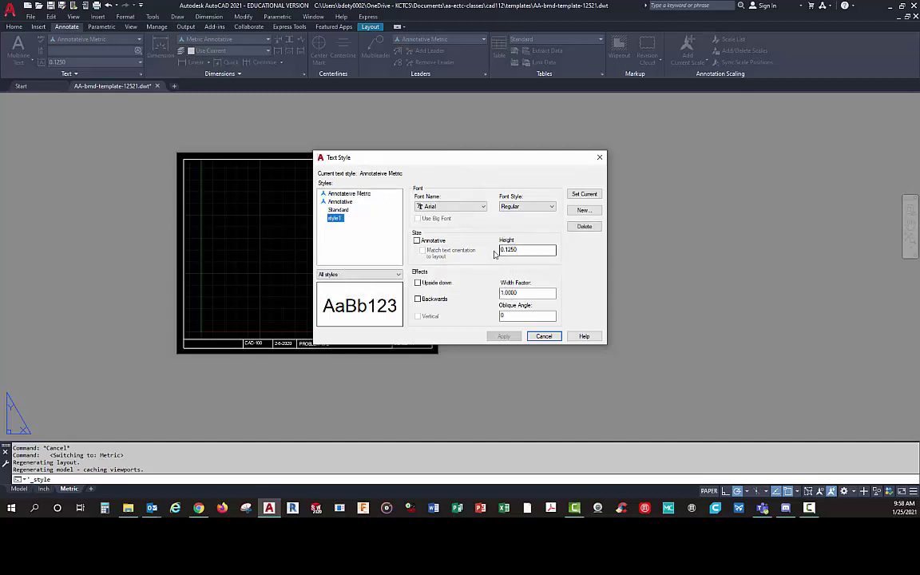
{"action": "left_click", "coordinate": [347, 202]}
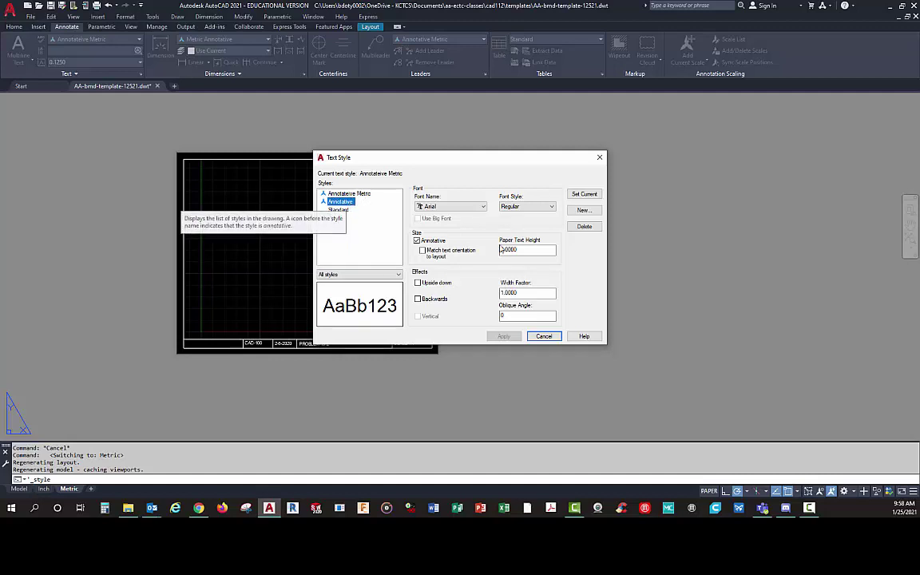
{"action": "double_click", "coordinate": [528, 250]}
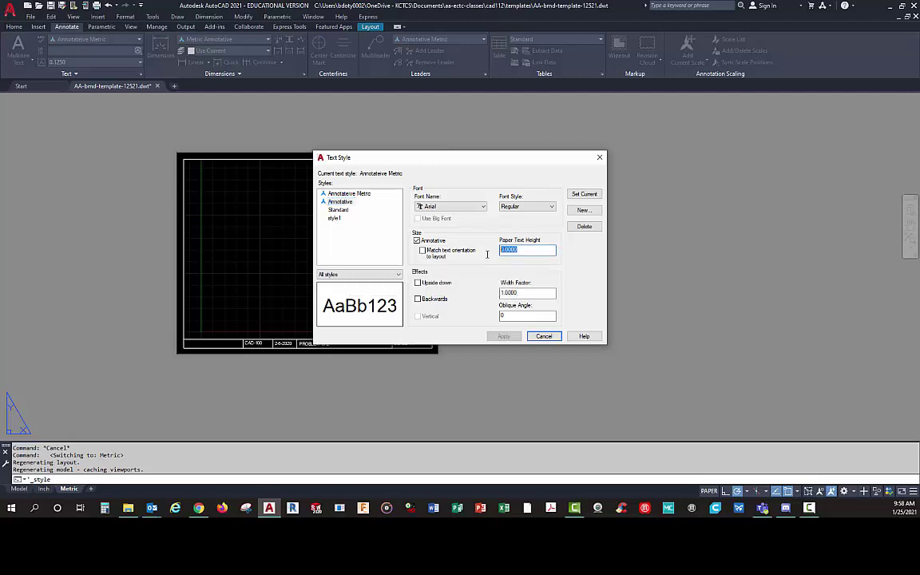
{"action": "type", "text": "12"}
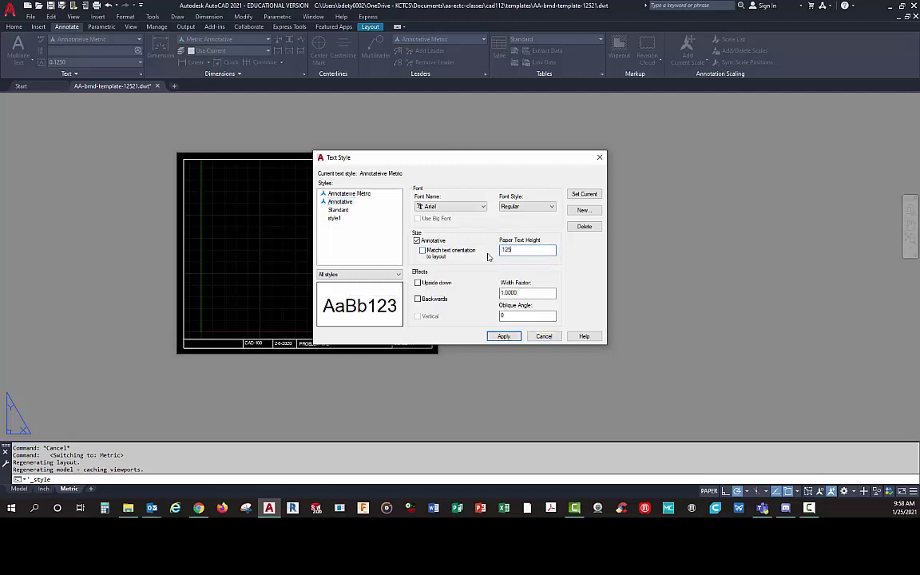
{"action": "type", "text": "5"}
{"action": "left_click", "coordinate": [362, 198]}
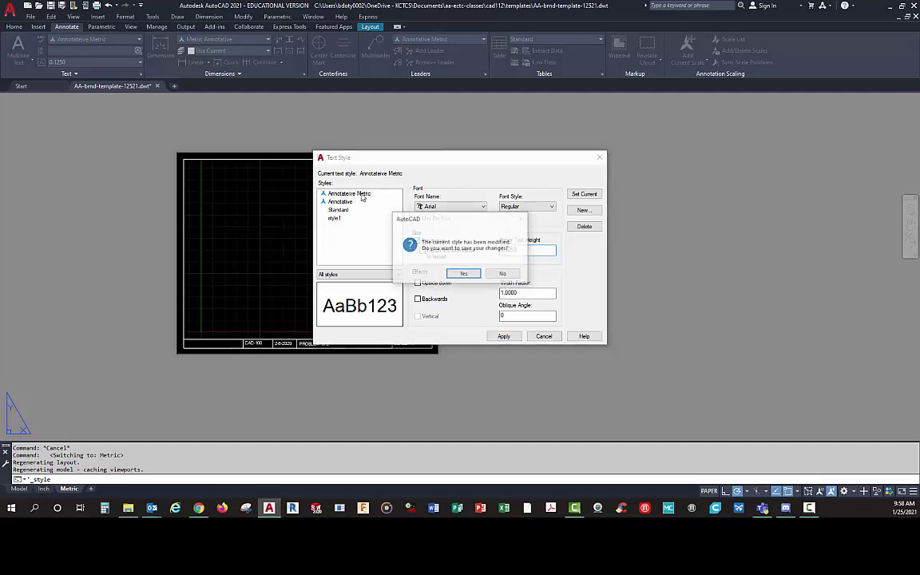
{"action": "left_click", "coordinate": [460, 277]}
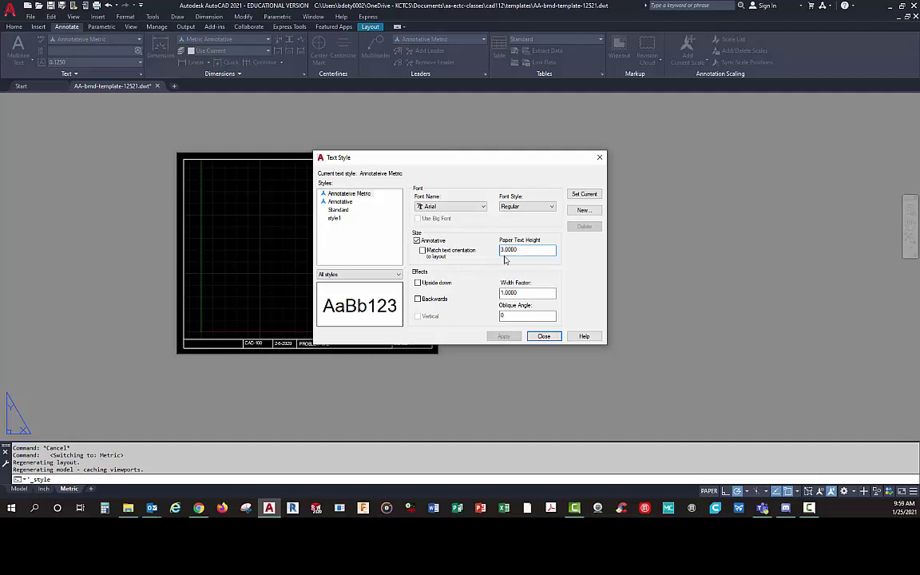
Step: Examine the Standard text style's height setting and browse the fonts available for it, keeping Arial
{"action": "left_click", "coordinate": [339, 210]}
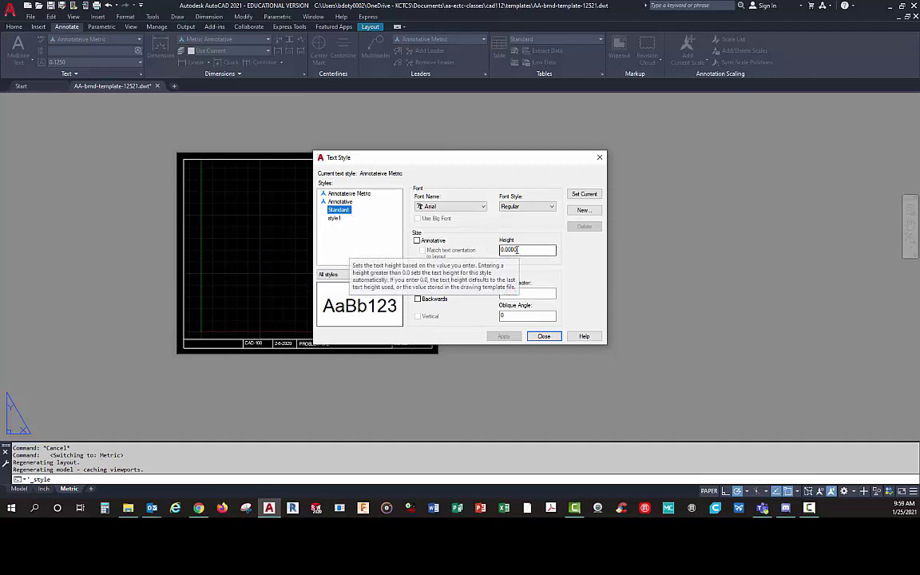
{"action": "left_click", "coordinate": [484, 207]}
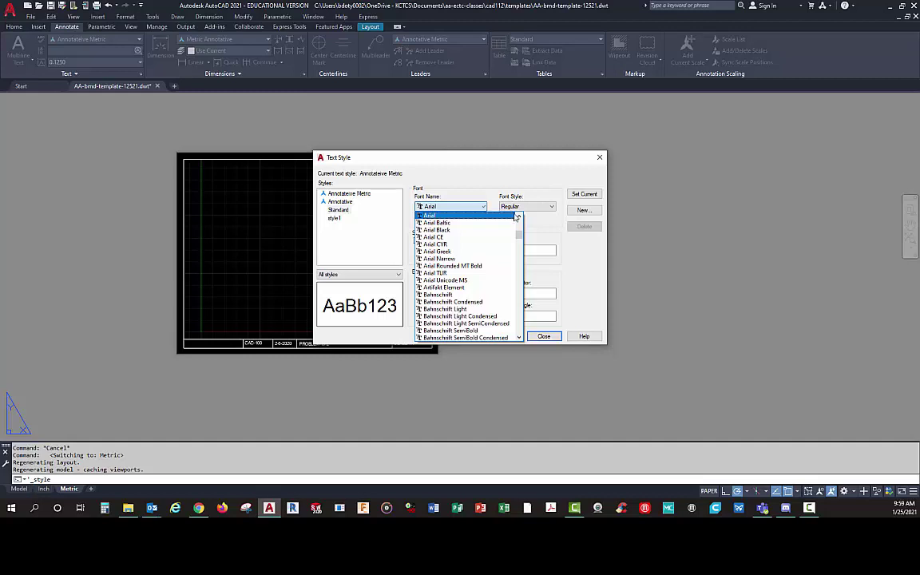
{"action": "left_click_drag", "start_coordinate": [518, 237], "coordinate": [510, 321]}
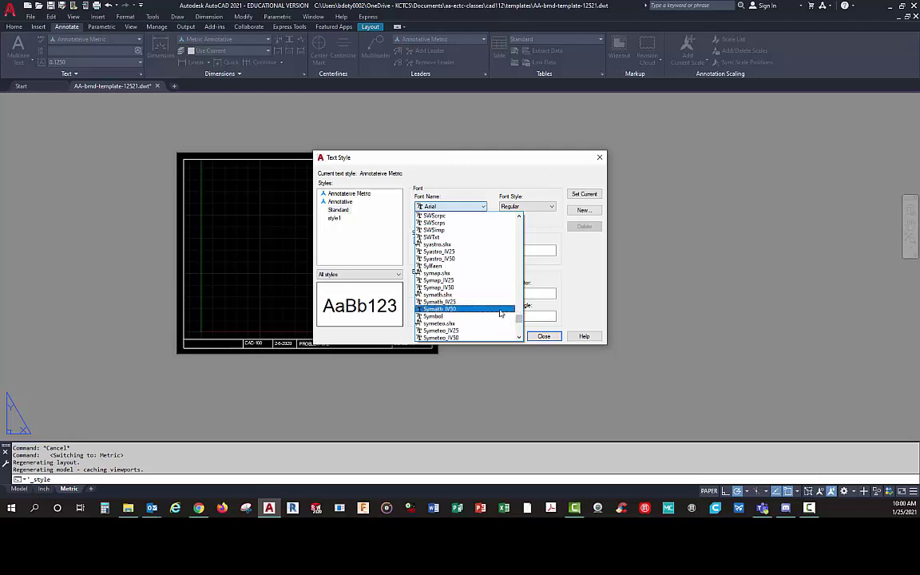
{"action": "scroll", "coordinate": [470, 311], "scroll_direction": "down", "scroll_amount": 5}
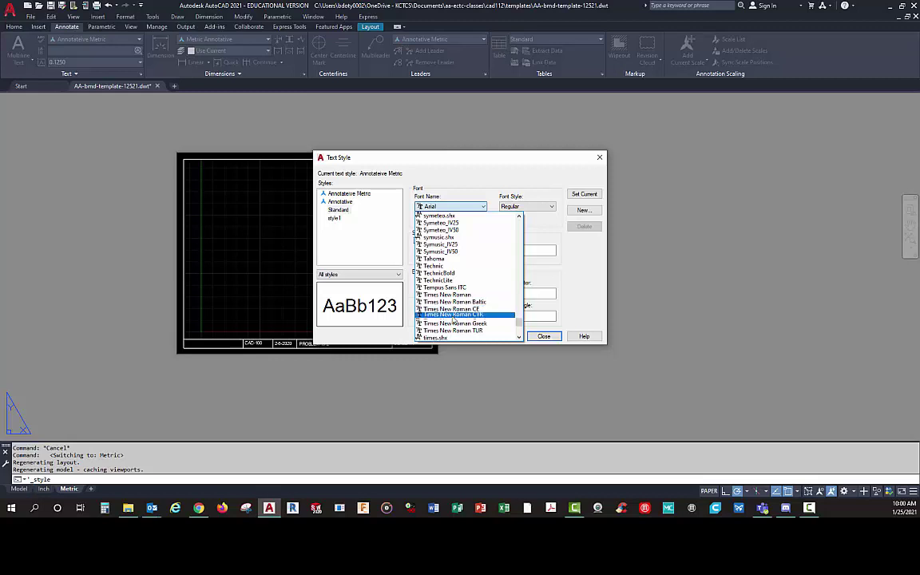
{"action": "scroll", "coordinate": [454, 313], "scroll_direction": "down", "scroll_amount": 2}
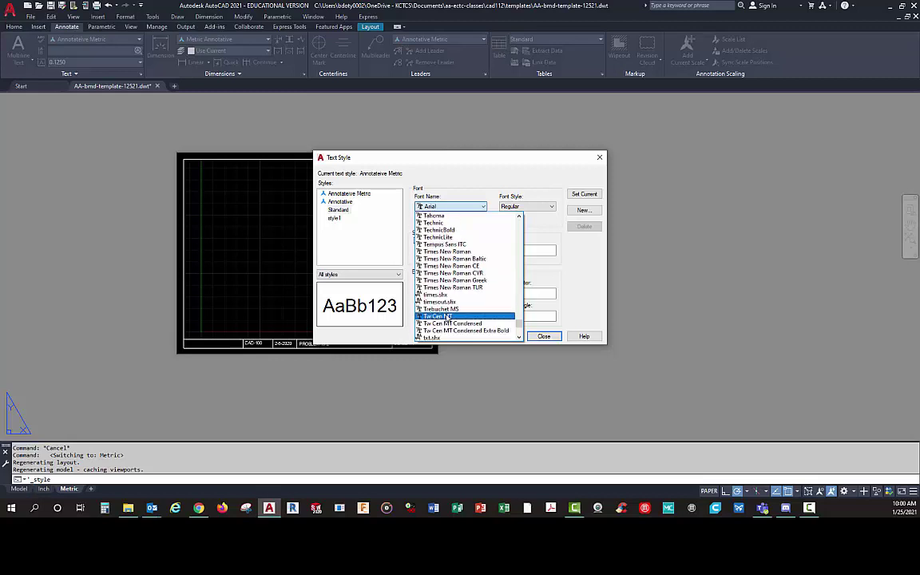
{"action": "scroll", "coordinate": [441, 318], "scroll_direction": "down", "scroll_amount": 1}
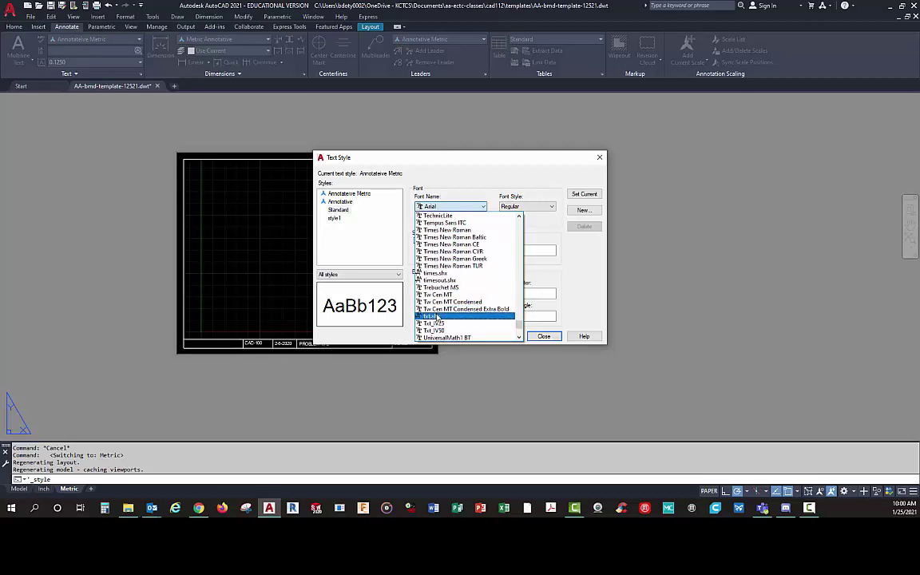
{"action": "scroll", "coordinate": [433, 311], "scroll_direction": "down", "scroll_amount": 1}
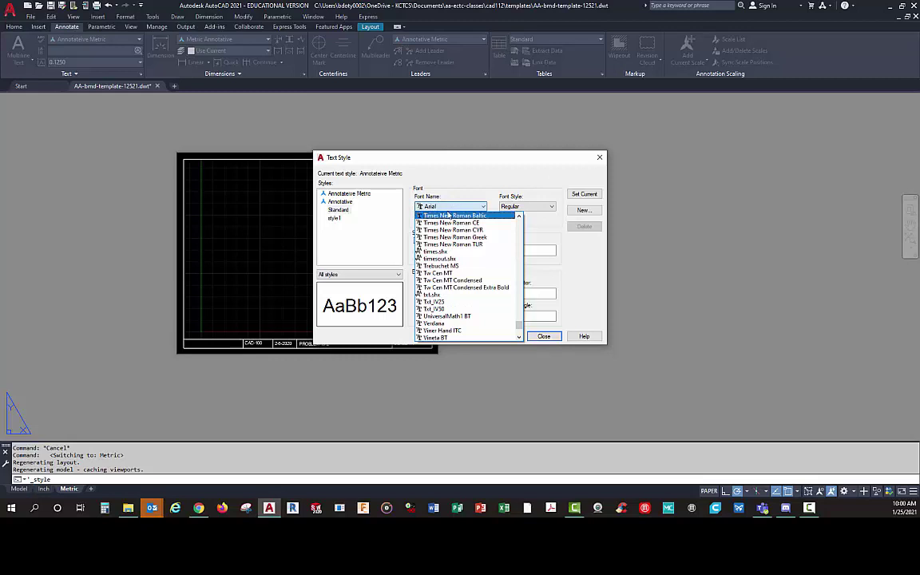
{"action": "left_click", "coordinate": [450, 206]}
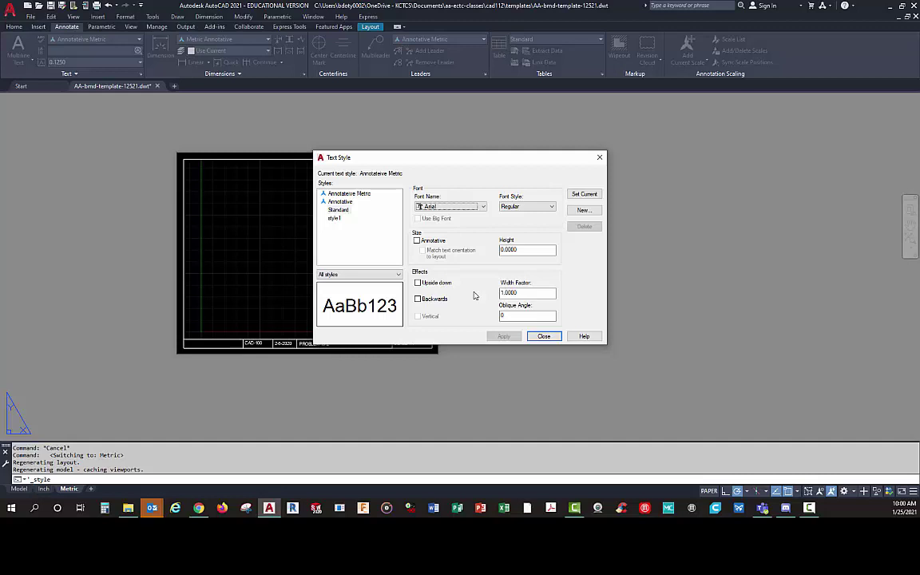
Step: Review the font and height of the Annotative Metric, Annotative, Standard and style1 text styles, and close the text style settings
{"action": "left_click", "coordinate": [352, 193]}
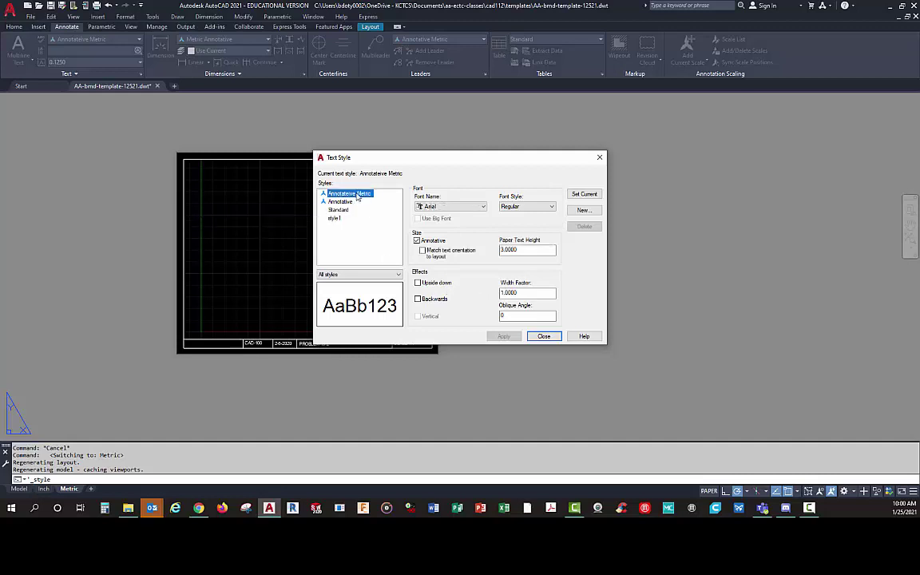
{"action": "left_click", "coordinate": [331, 203]}
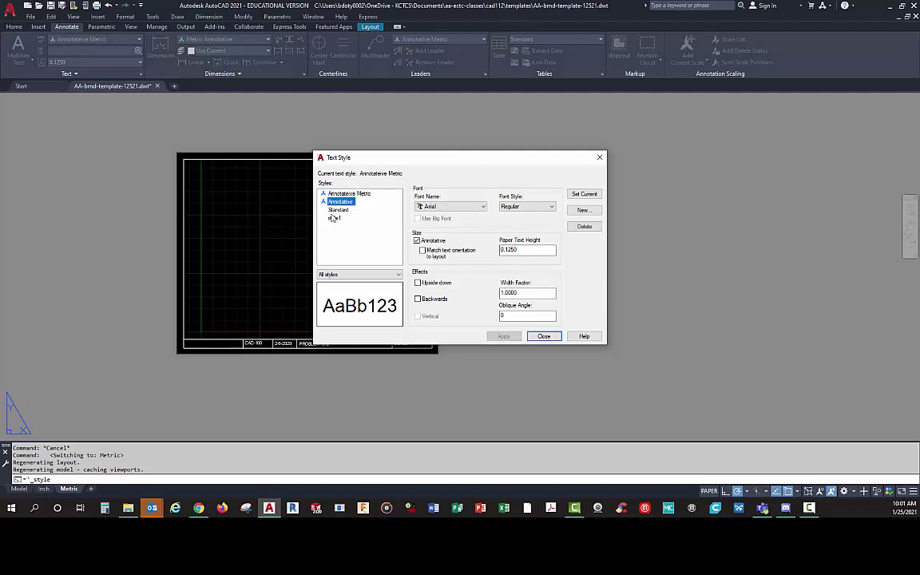
{"action": "left_click", "coordinate": [337, 209]}
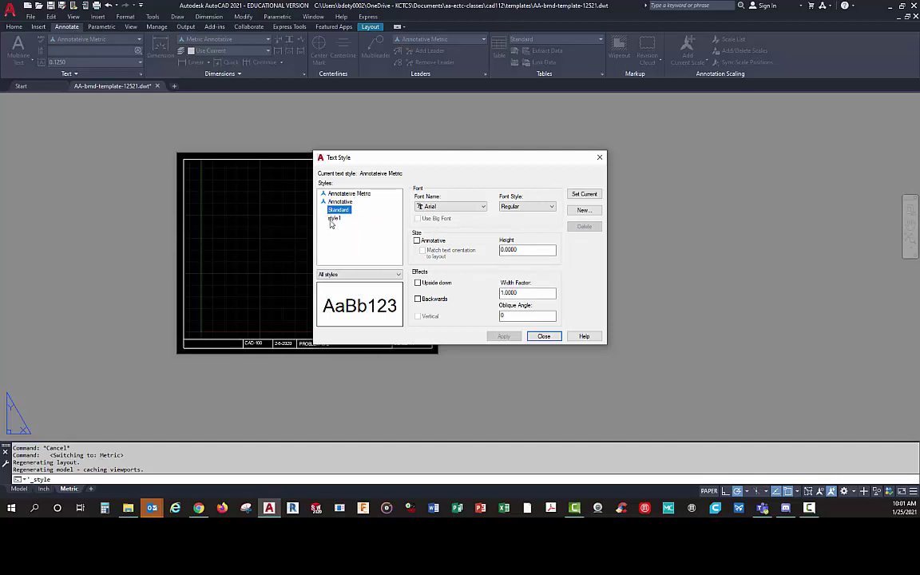
{"action": "left_click", "coordinate": [333, 220]}
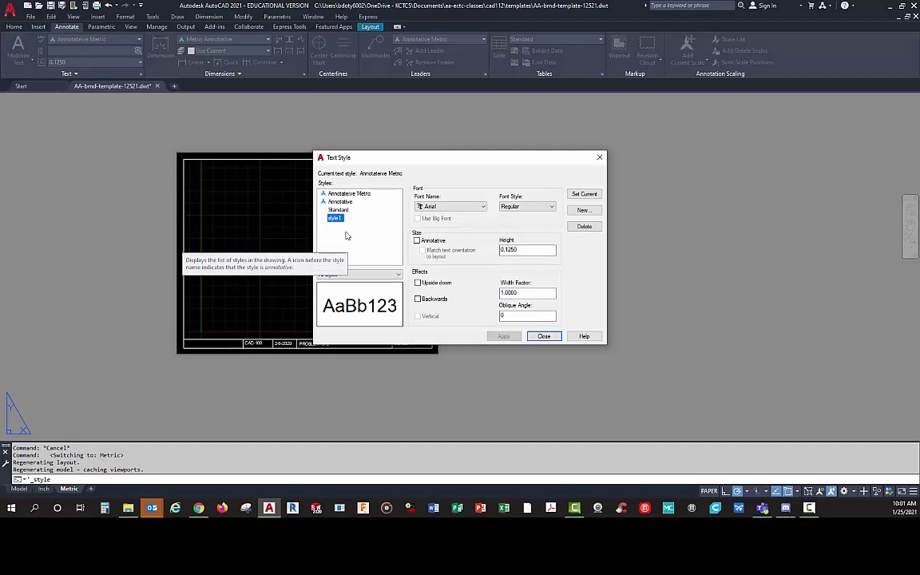
{"action": "left_click", "coordinate": [544, 336]}
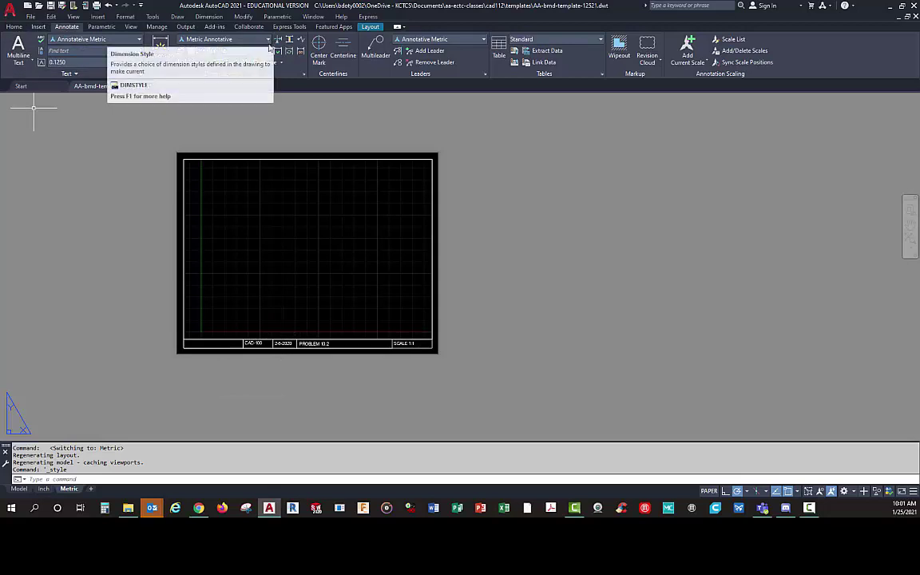
Step: Modify the Annotative dimension style to use a text height of .125
{"action": "left_click", "coordinate": [304, 76]}
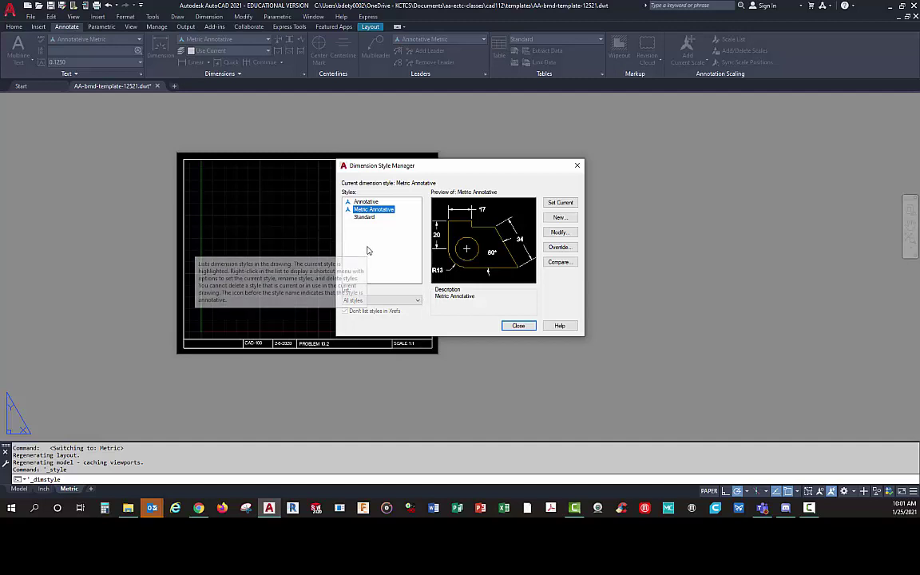
{"action": "left_click", "coordinate": [372, 202]}
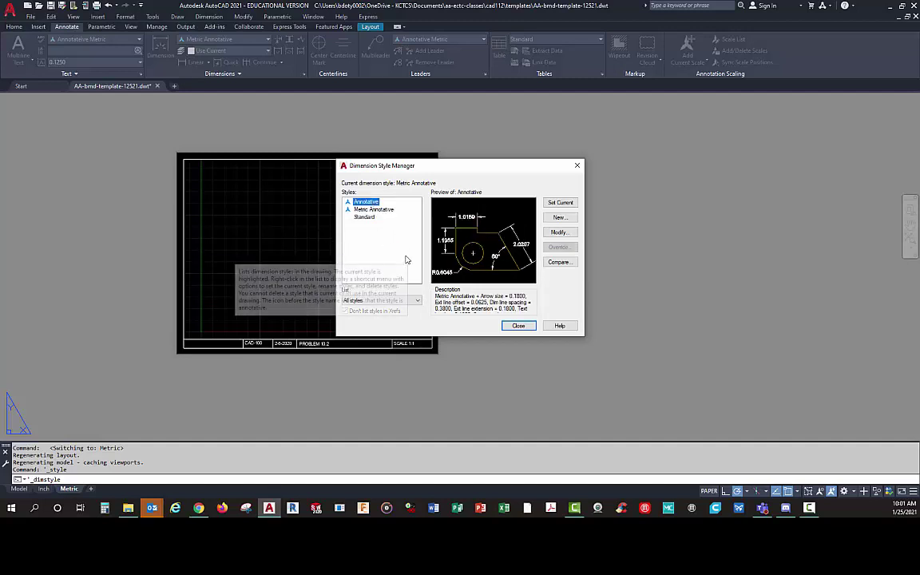
{"action": "left_click", "coordinate": [559, 232]}
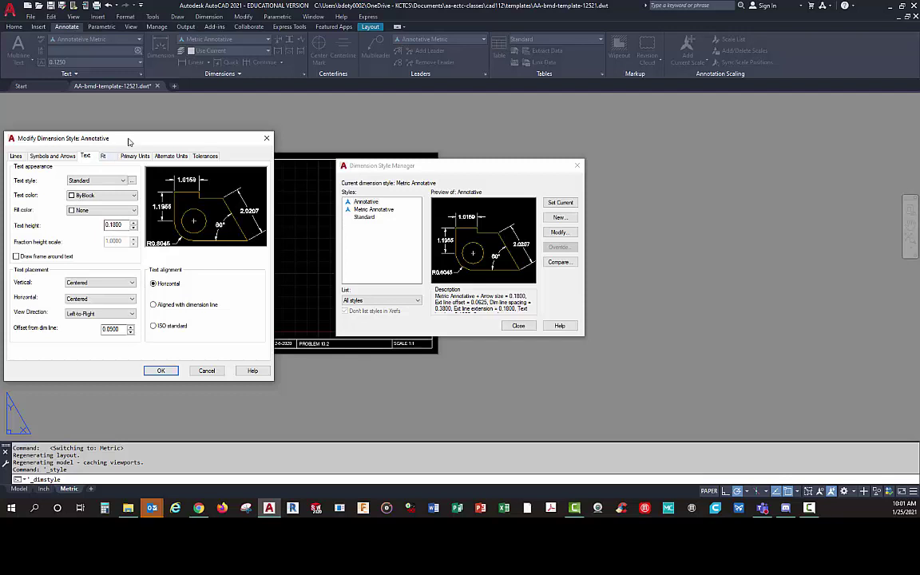
{"action": "left_click_drag", "start_coordinate": [128, 142], "coordinate": [170, 125]}
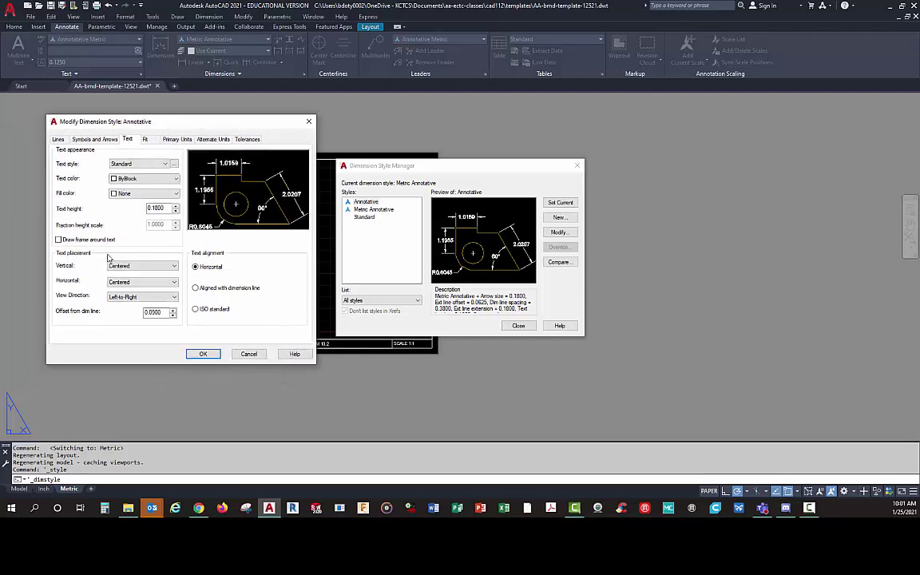
{"action": "double_click", "coordinate": [148, 207]}
{"action": "type", "text": ".125"}
{"action": "double_click", "coordinate": [153, 313]}
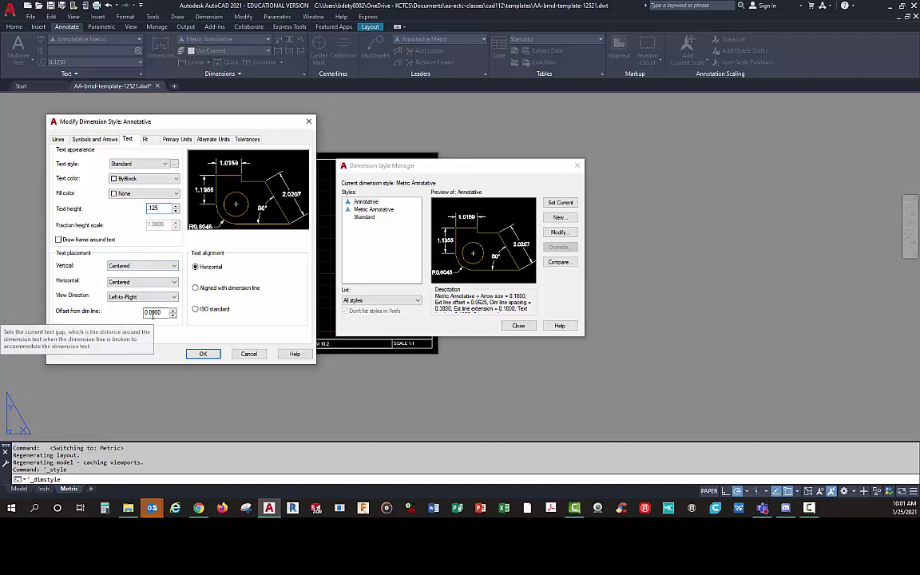
{"action": "left_click", "coordinate": [134, 141]}
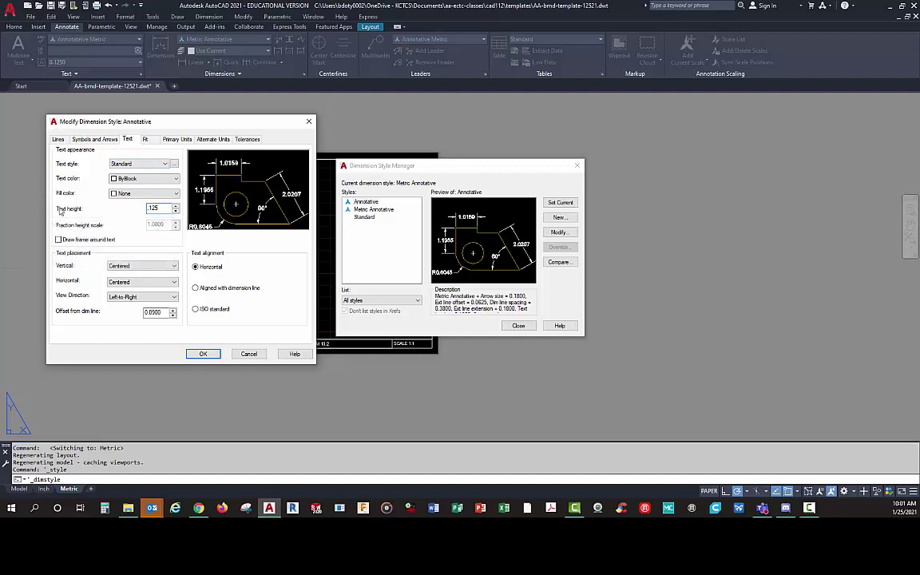
Step: Try the Annotative text style for the Annotative dimension style, and switch it back to Standard
{"action": "left_click", "coordinate": [166, 163]}
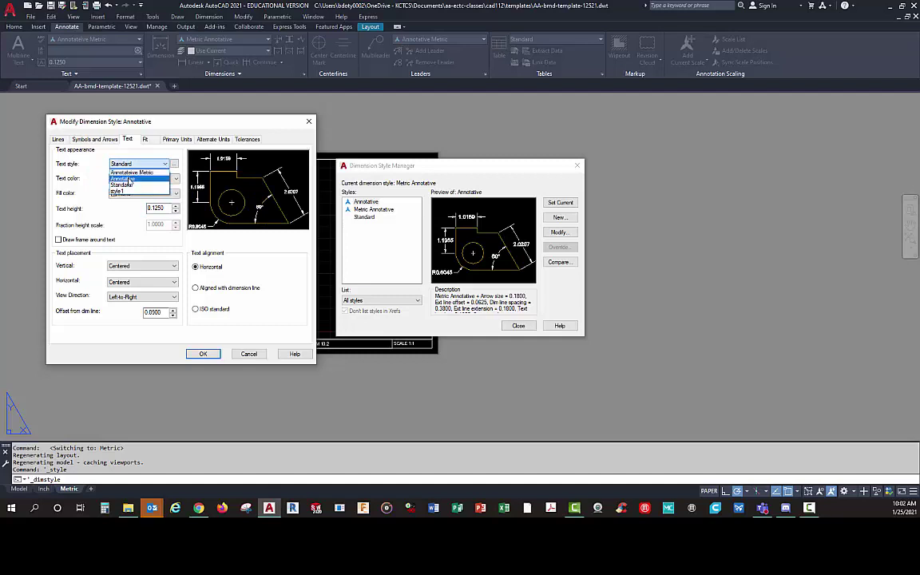
{"action": "left_click", "coordinate": [129, 179]}
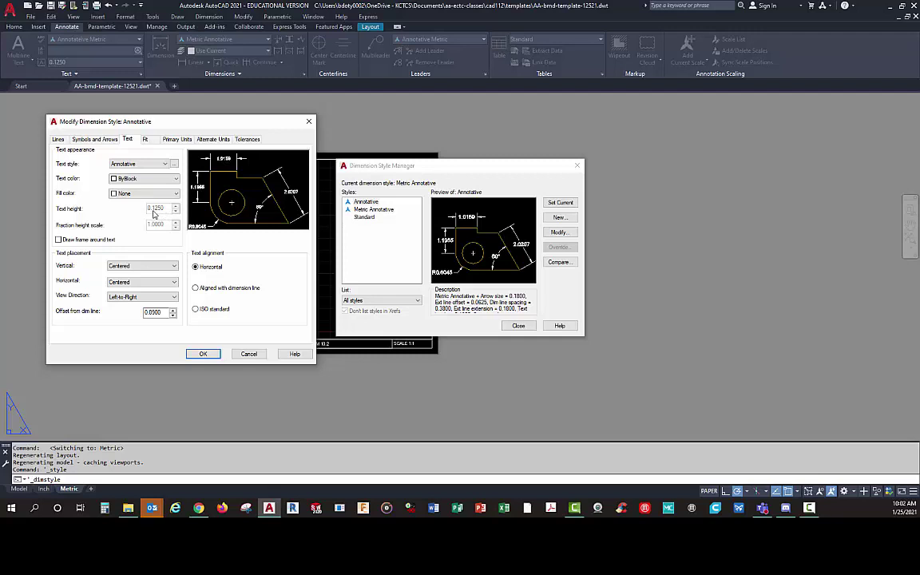
{"action": "left_click", "coordinate": [144, 164]}
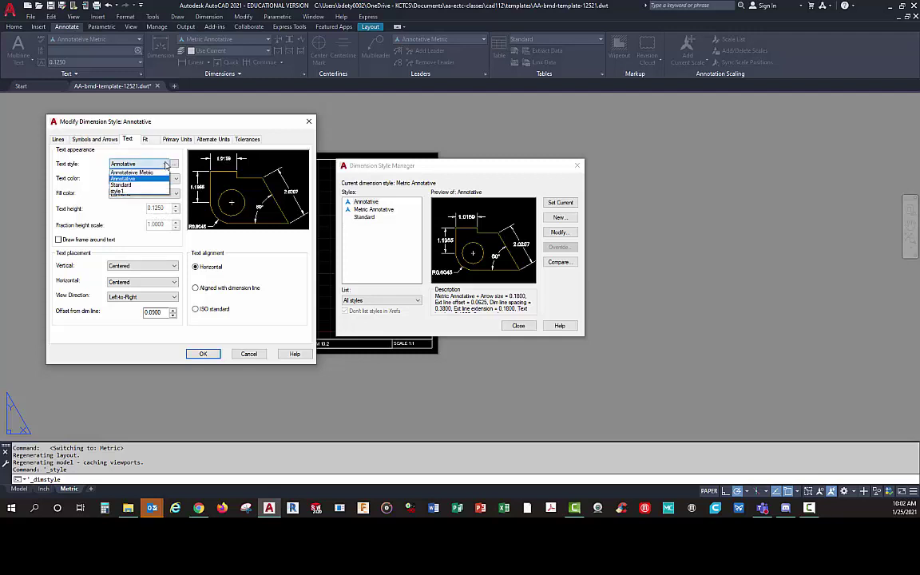
{"action": "left_click", "coordinate": [130, 184]}
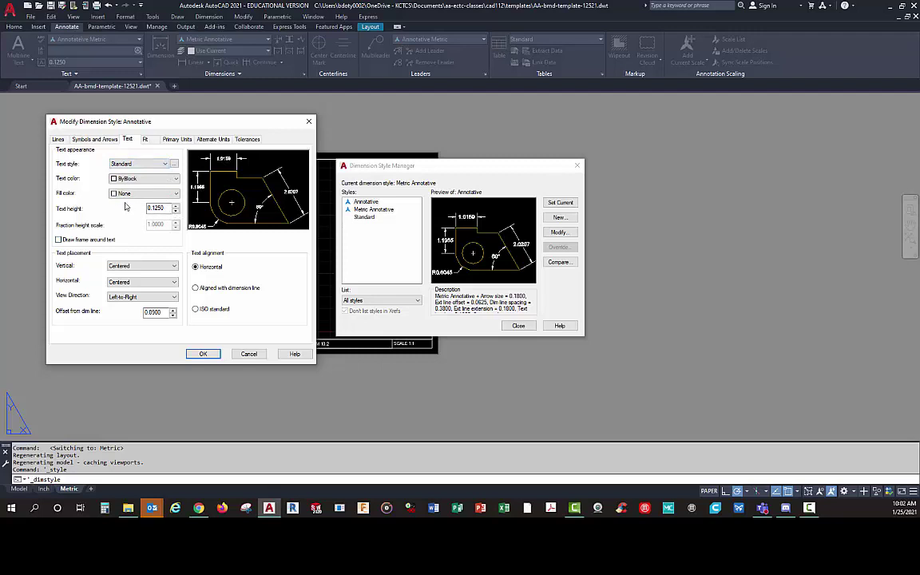
Step: Set the Annotative dimension style's arrow size to .125 and its center marks to None
{"action": "left_click", "coordinate": [94, 139]}
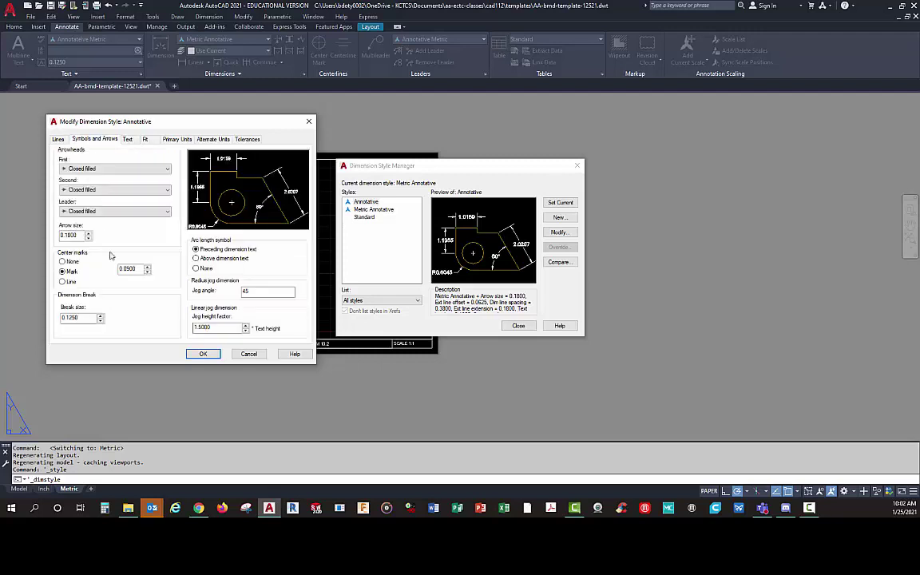
{"action": "left_click_drag", "start_coordinate": [77, 235], "coordinate": [26, 241]}
{"action": "type", "text": ".125"}
{"action": "left_click", "coordinate": [62, 261]}
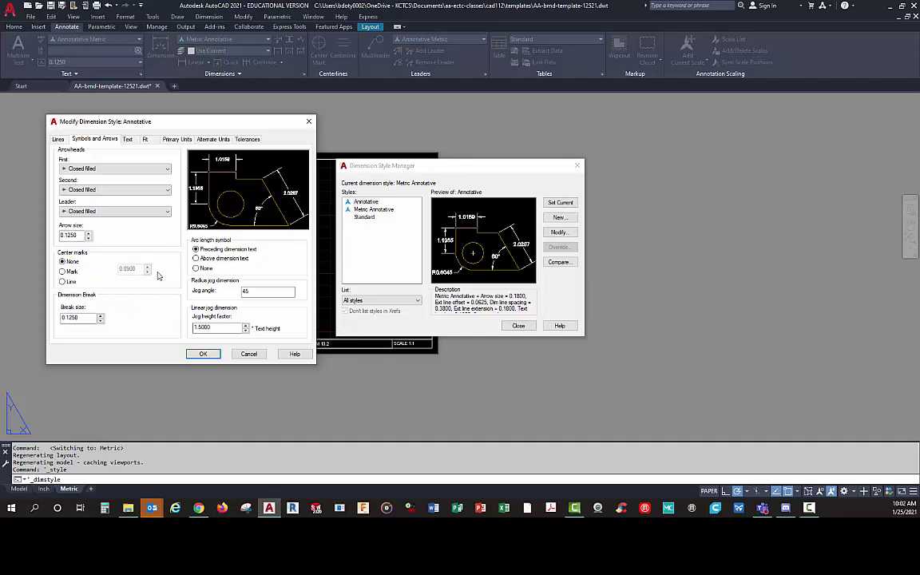
Step: Set the Annotative dimension style's extension lines to extend .125 beyond the dimension lines
{"action": "left_click", "coordinate": [58, 141]}
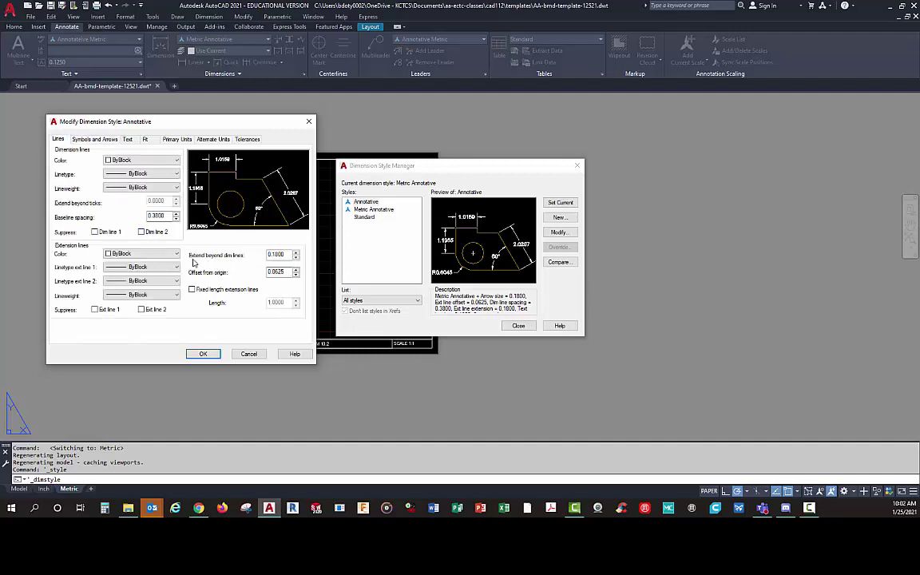
{"action": "double_click", "coordinate": [288, 254]}
{"action": "type", "text": ".125"}
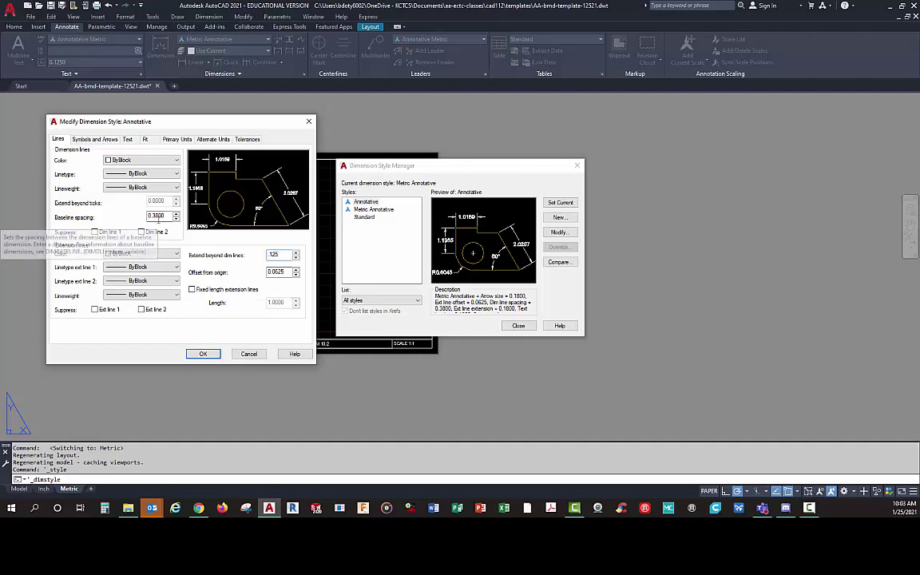
Step: Review the Annotative dimension style's arrow settings and its vertical and horizontal text placement options, keeping both placements Centered
{"action": "left_click", "coordinate": [91, 141]}
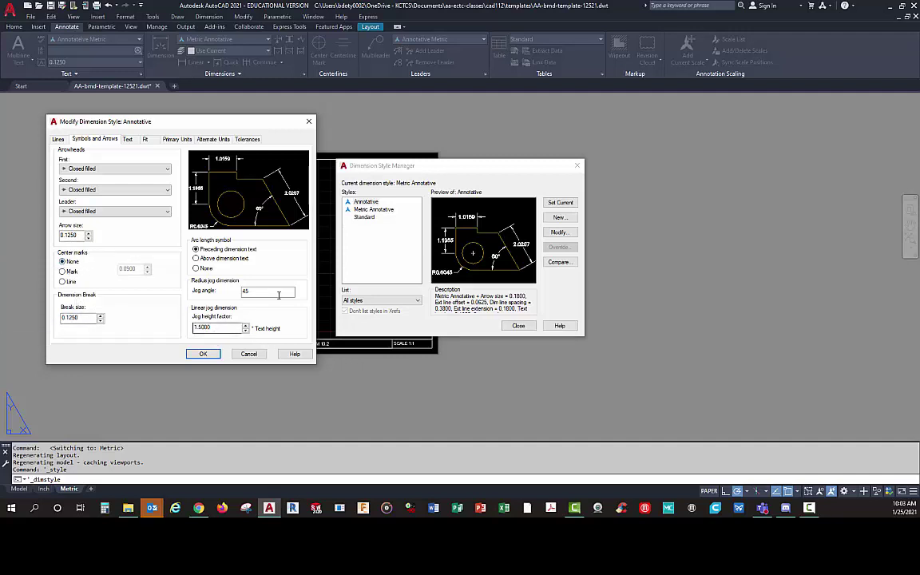
{"action": "left_click", "coordinate": [128, 139]}
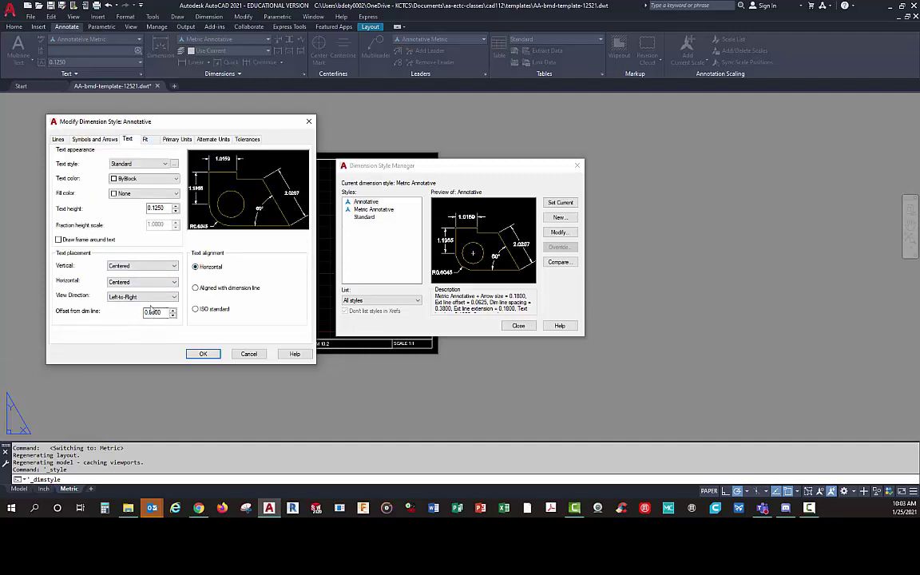
{"action": "left_click", "coordinate": [159, 266]}
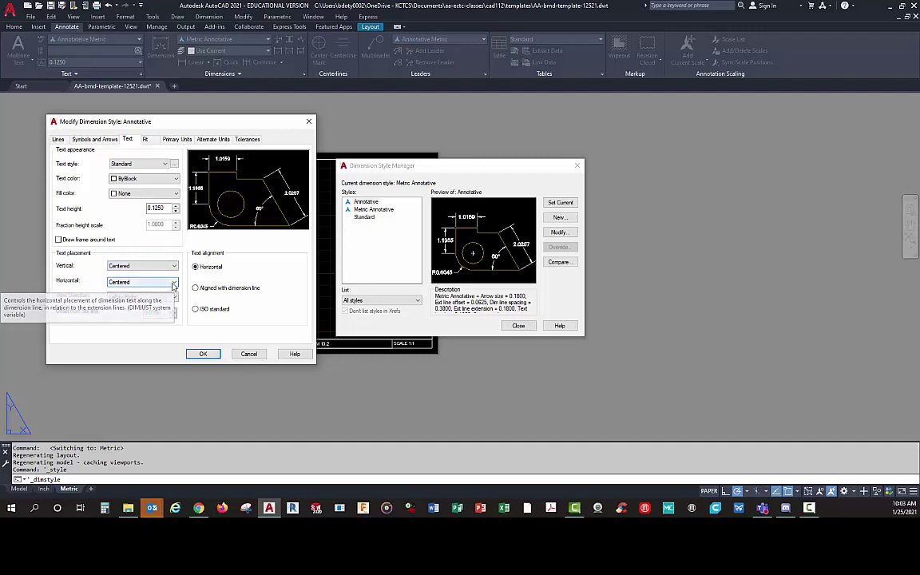
{"action": "left_click", "coordinate": [174, 283]}
{"action": "left_click", "coordinate": [175, 284]}
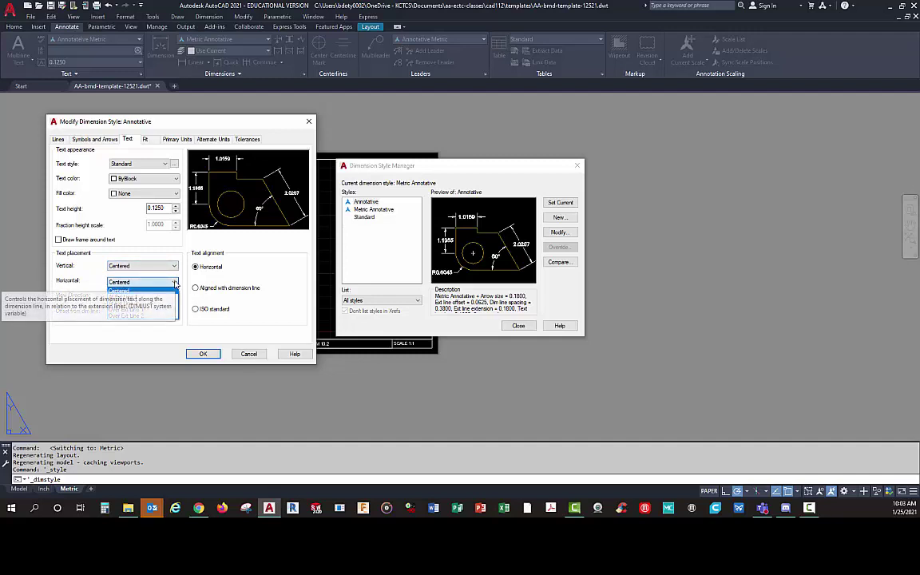
{"action": "left_click", "coordinate": [174, 266]}
{"action": "left_click", "coordinate": [178, 267]}
{"action": "left_click", "coordinate": [174, 268]}
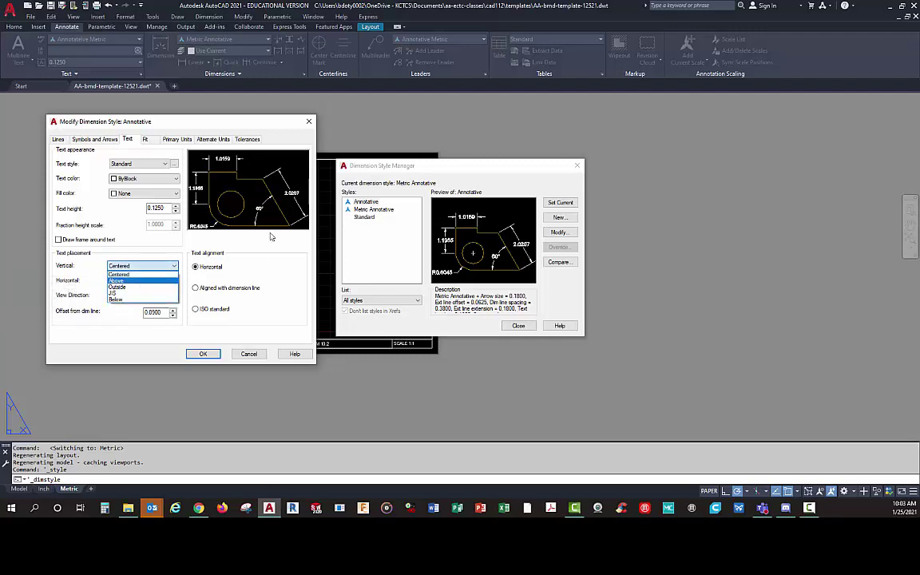
{"action": "left_click", "coordinate": [157, 253]}
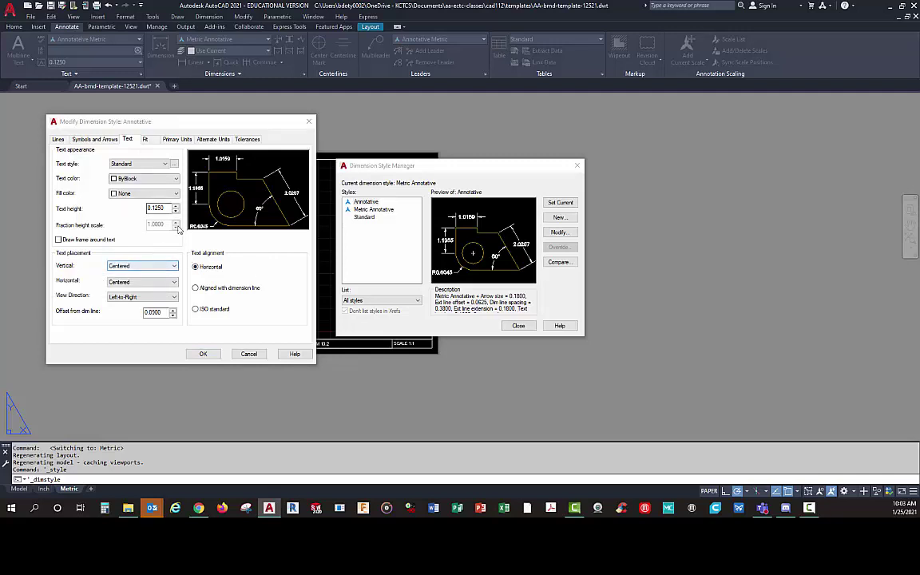
Step: Set the Annotative dimension style's linear precision to 0.000 and suppress leading and trailing zeros
{"action": "left_click", "coordinate": [144, 138]}
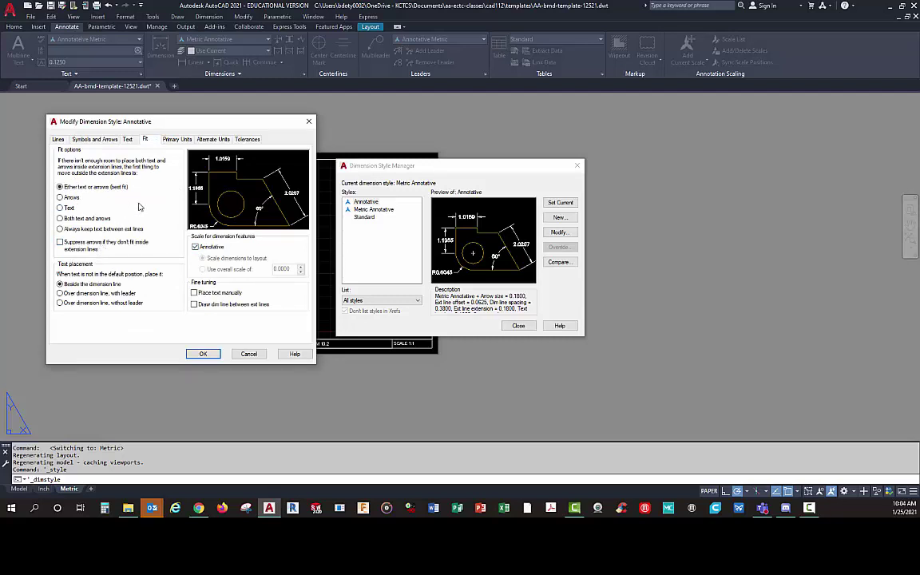
{"action": "left_click", "coordinate": [176, 140]}
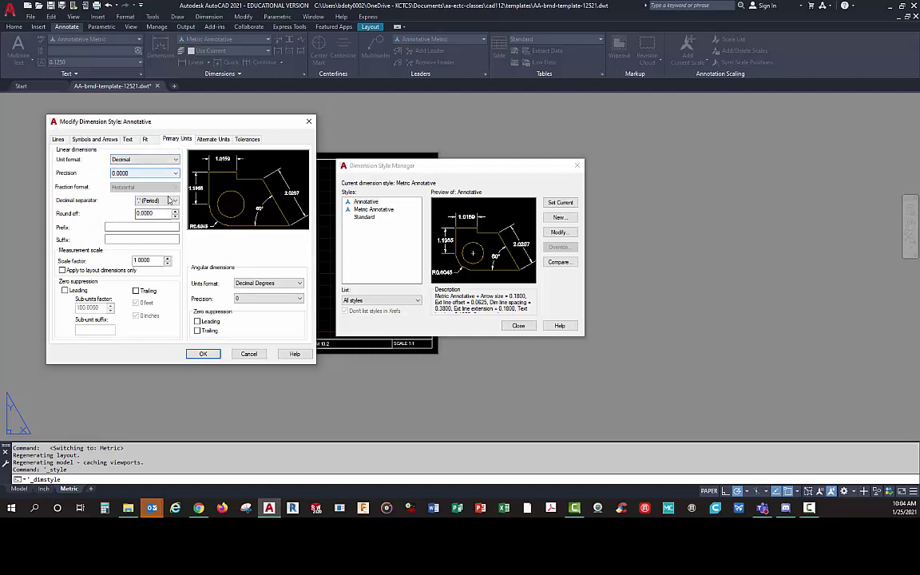
{"action": "left_click", "coordinate": [121, 173]}
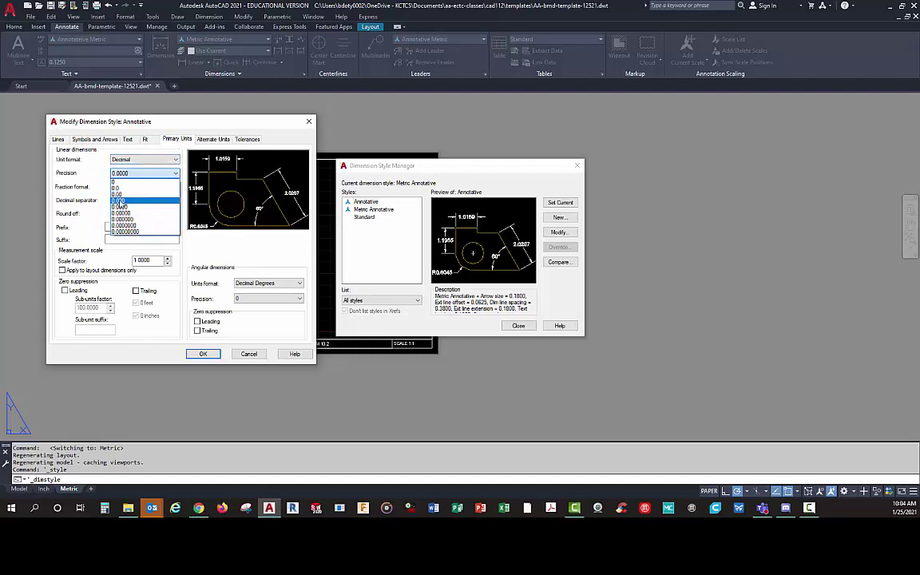
{"action": "left_click", "coordinate": [120, 201]}
{"action": "left_click", "coordinate": [135, 292]}
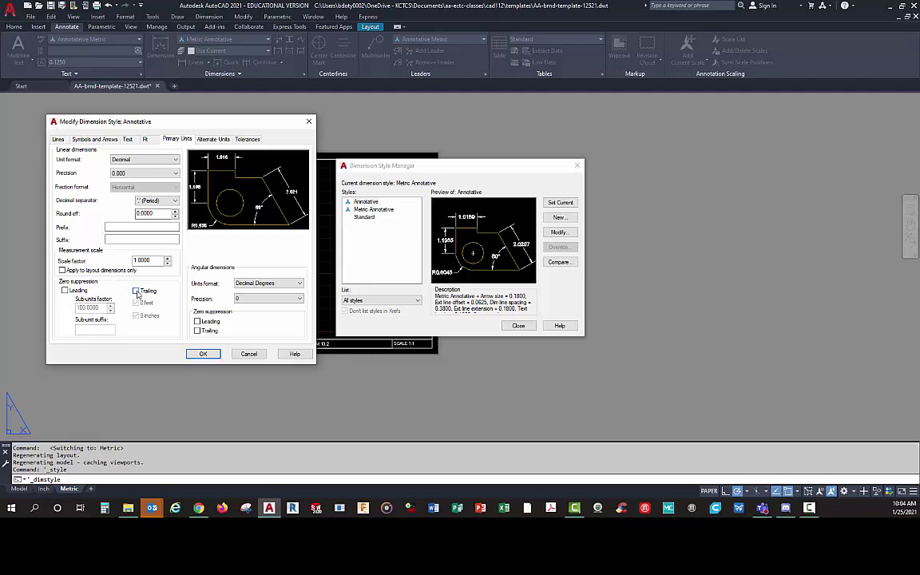
{"action": "left_click", "coordinate": [65, 292]}
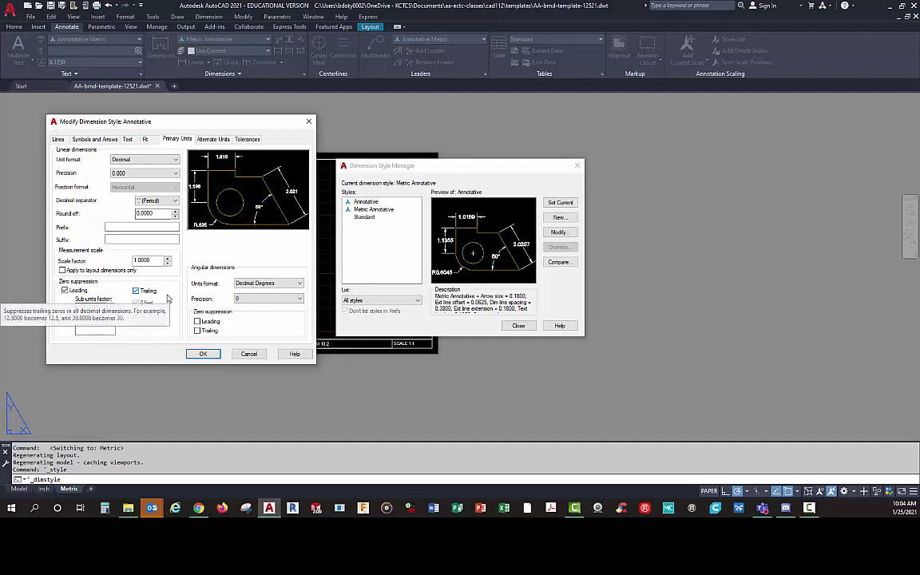
Step: Check the Annotative dimension style's tolerance methods, keep None, and accept the style's changes
{"action": "left_click", "coordinate": [248, 140]}
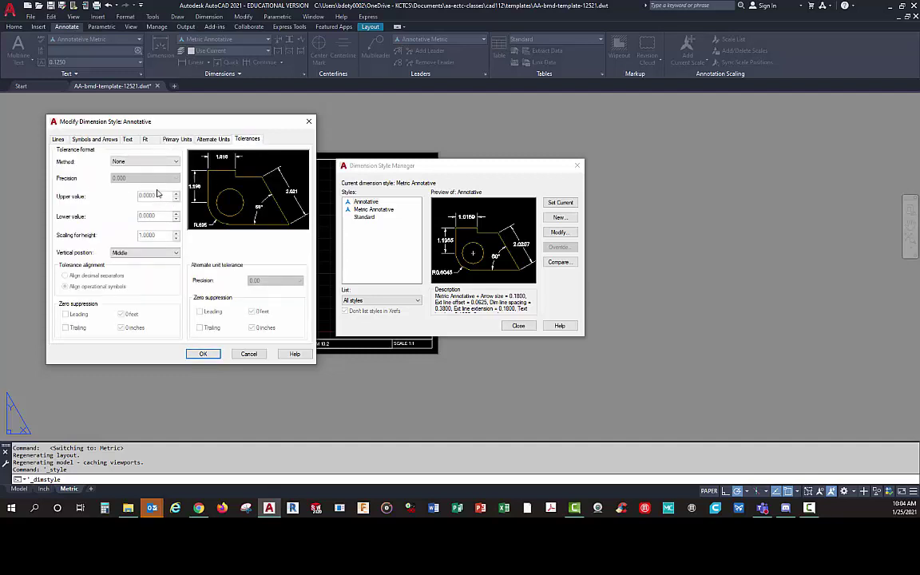
{"action": "left_click", "coordinate": [175, 162]}
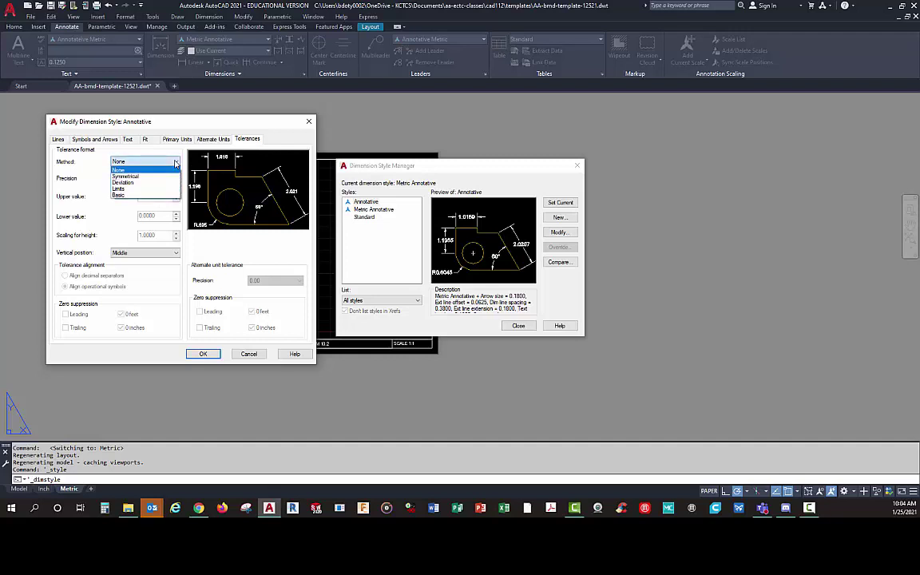
{"action": "left_click", "coordinate": [116, 223]}
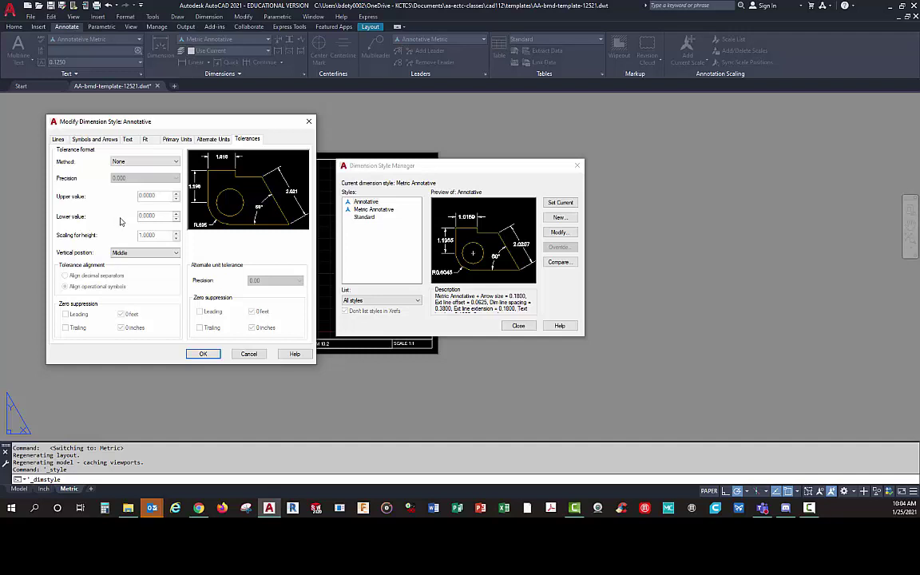
{"action": "left_click", "coordinate": [203, 354]}
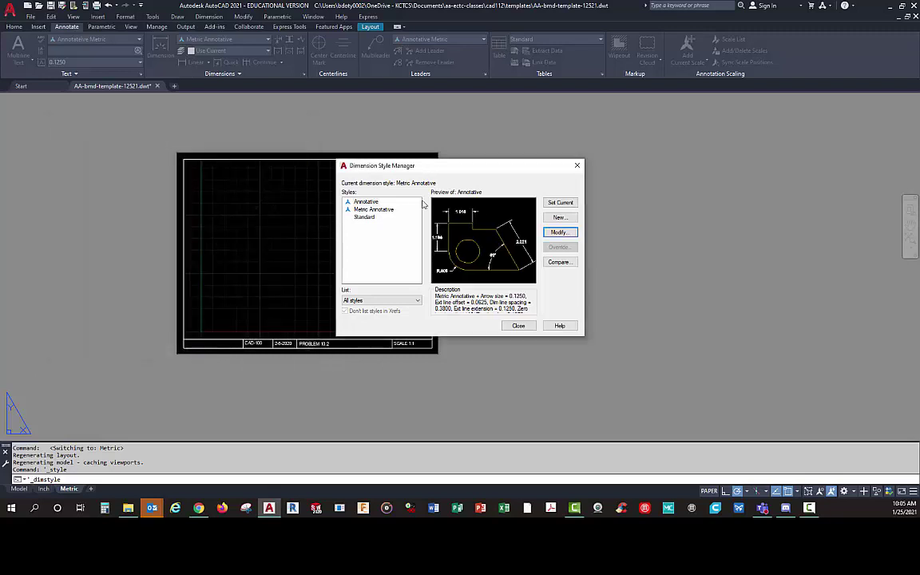
Step: Modify the Metric Annotative dimension style to use a baseline spacing of 9 and an extension line offset from origin of 1
{"action": "left_click", "coordinate": [380, 209]}
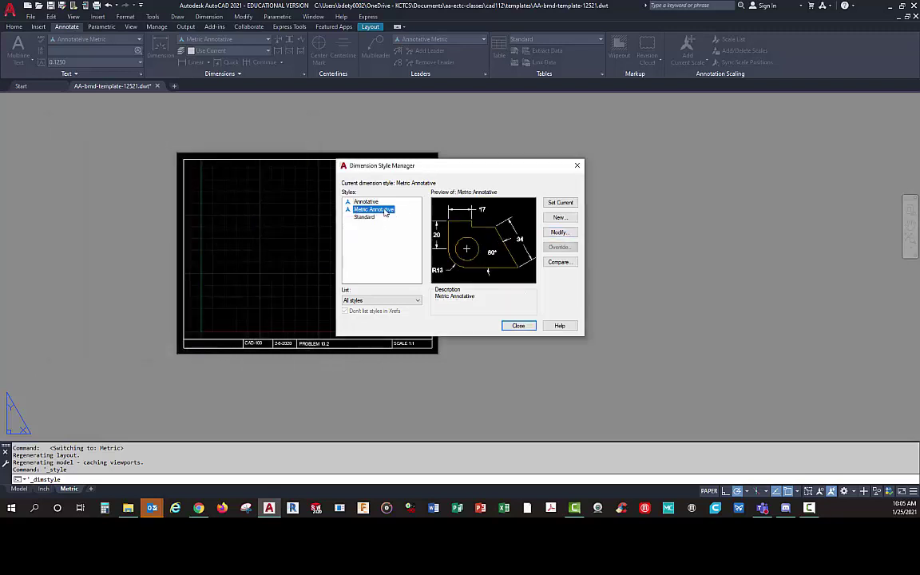
{"action": "left_click", "coordinate": [559, 231]}
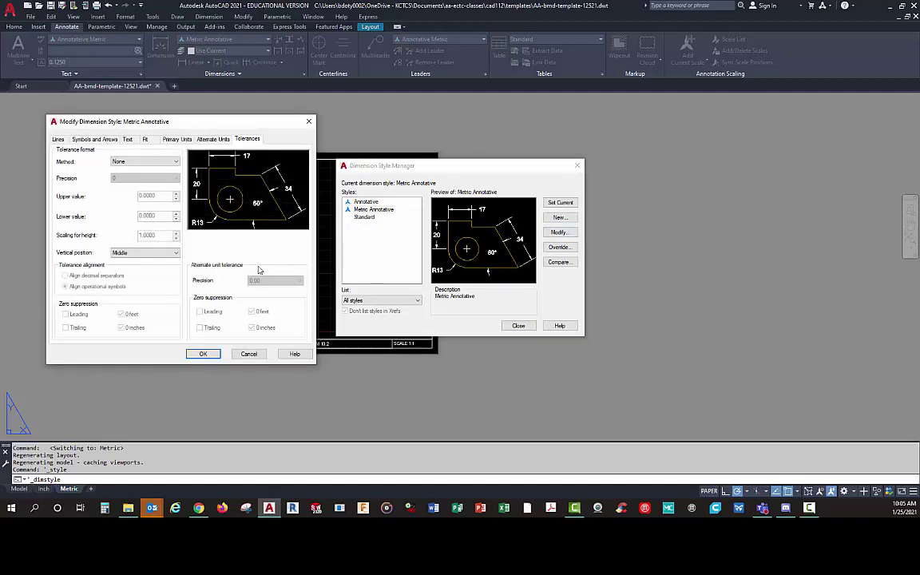
{"action": "left_click", "coordinate": [58, 140]}
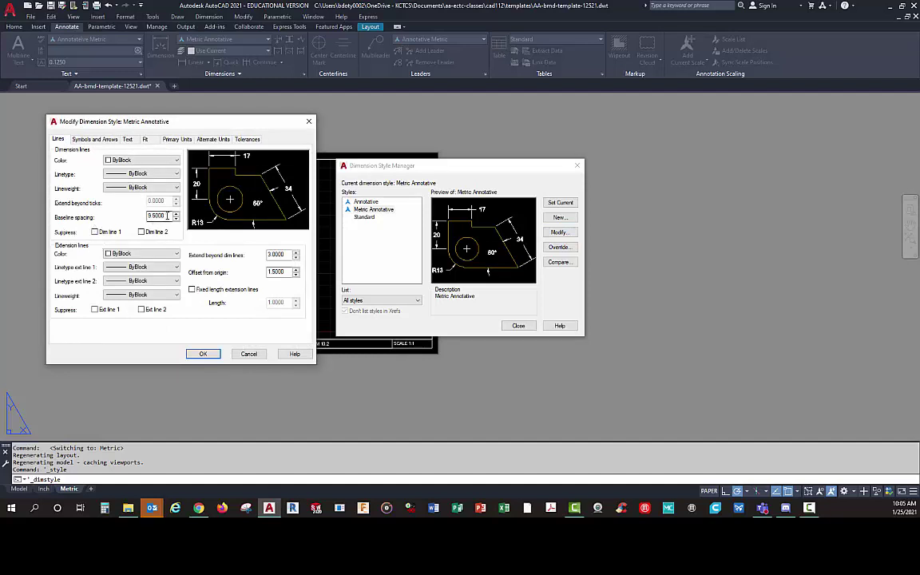
{"action": "left_click_drag", "start_coordinate": [167, 217], "coordinate": [99, 220]}
{"action": "type", "text": "9"}
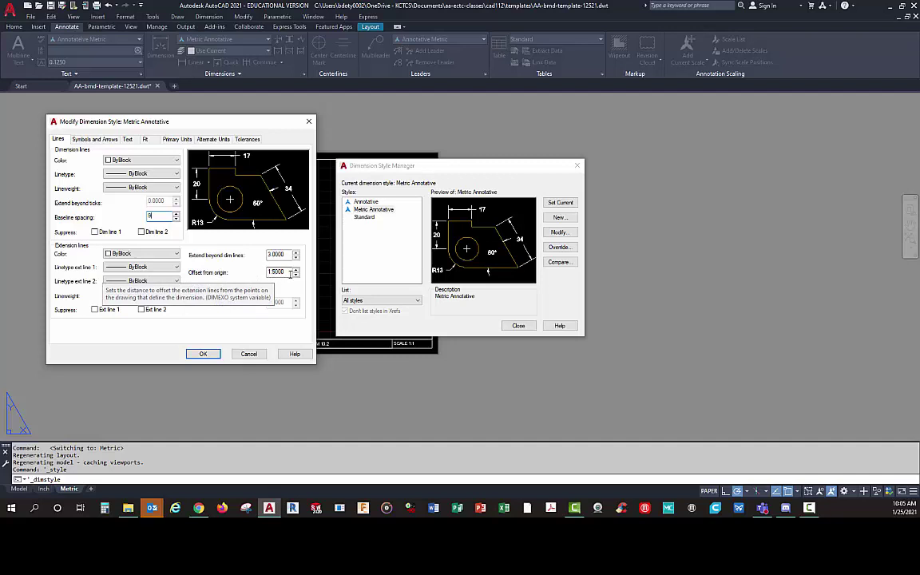
{"action": "double_click", "coordinate": [284, 272]}
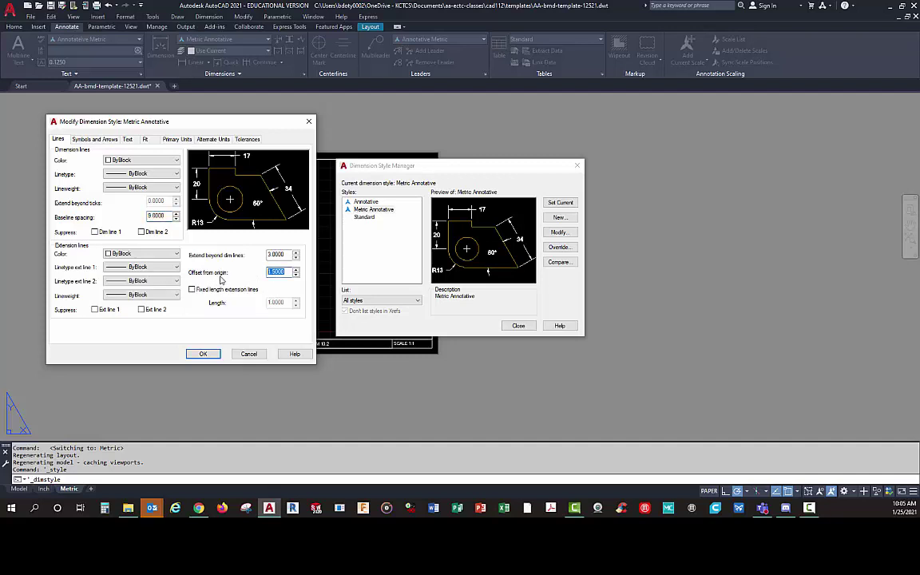
{"action": "type", "text": "1"}
Step: Set the Metric Annotative dimension style's center marks to None and its linear jog height factor to 1
{"action": "left_click", "coordinate": [76, 139]}
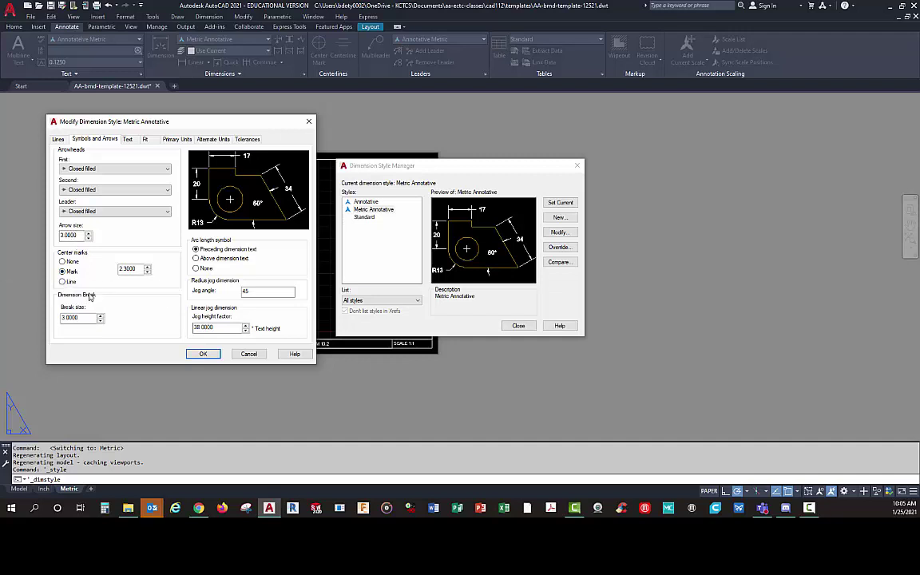
{"action": "left_click", "coordinate": [63, 261]}
{"action": "double_click", "coordinate": [214, 328]}
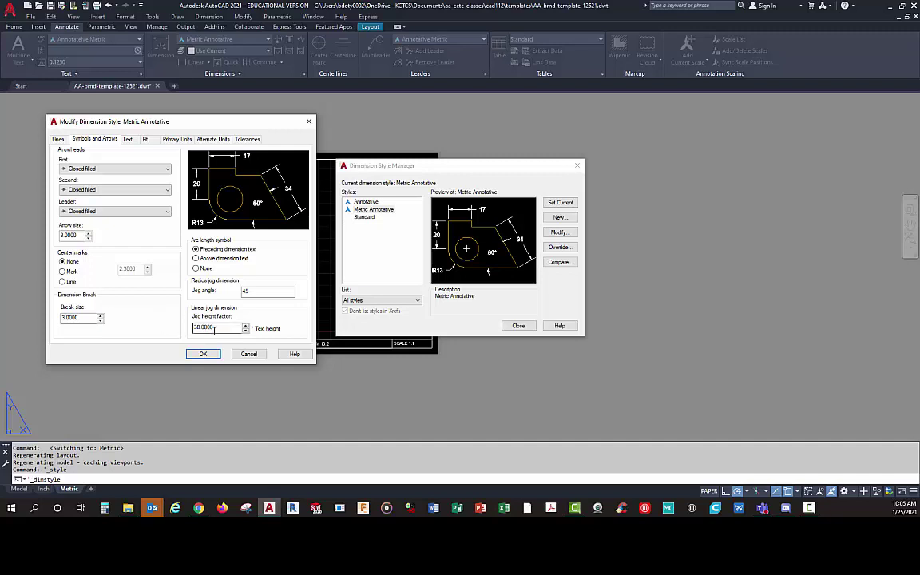
{"action": "left_click", "coordinate": [64, 318]}
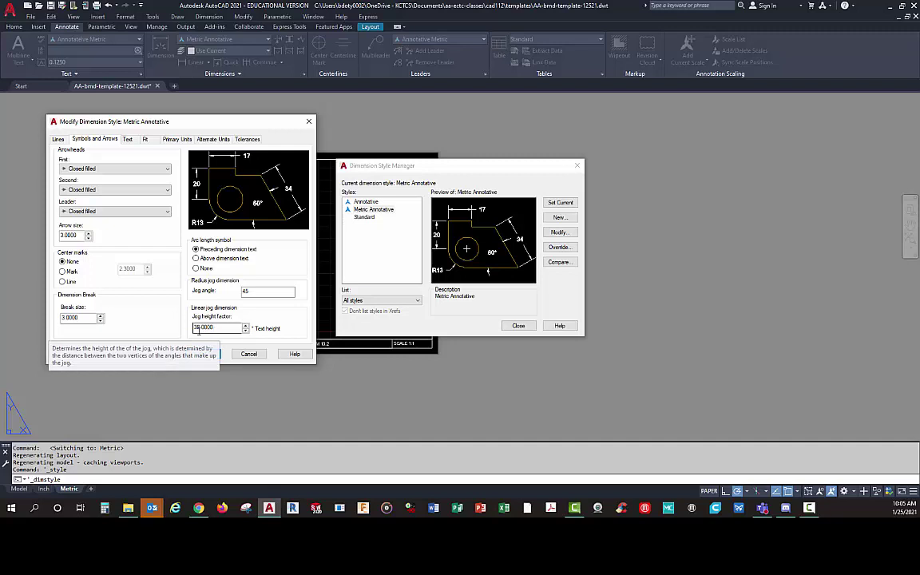
{"action": "double_click", "coordinate": [199, 328]}
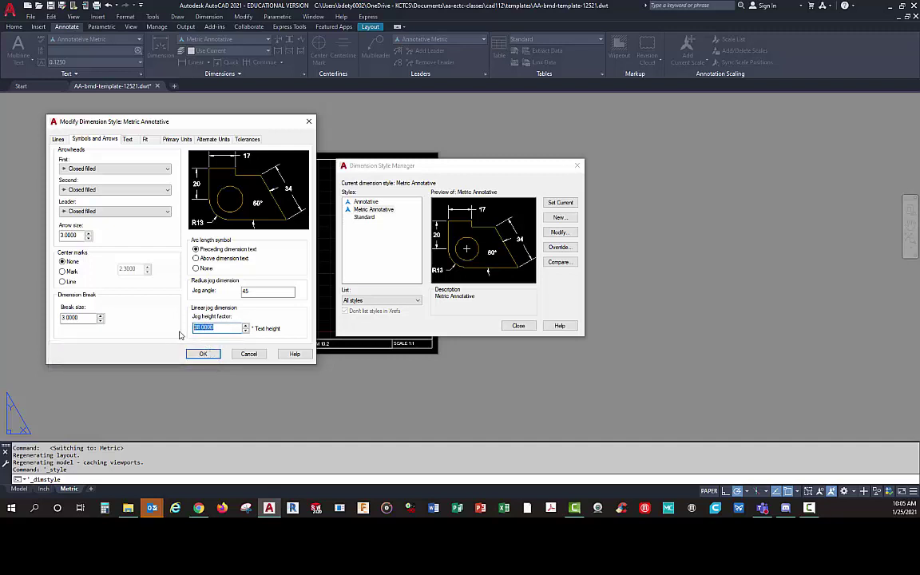
{"action": "type", "text": "1"}
Step: Set the Metric Annotative dimension style's text offset from the dimension line to 1
{"action": "left_click", "coordinate": [128, 140]}
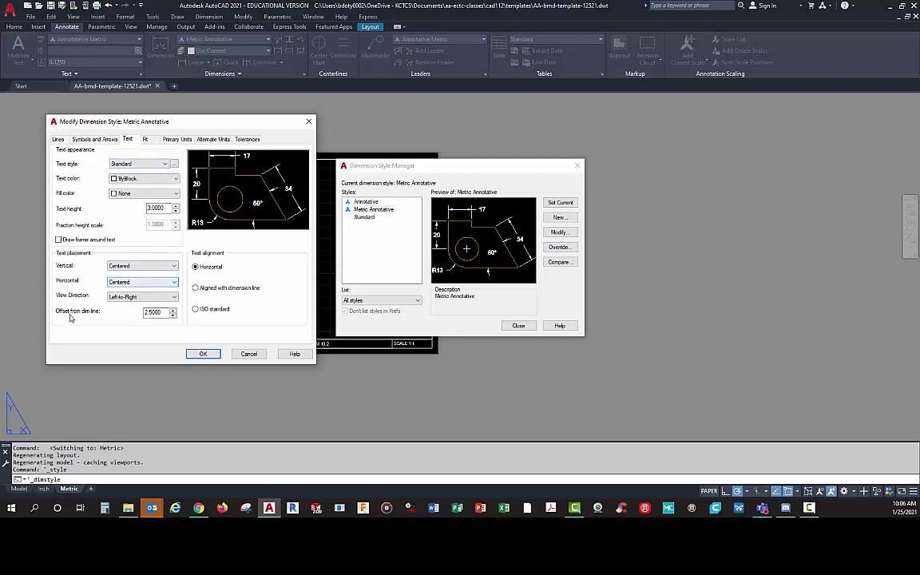
{"action": "key", "text": "alt+o"}
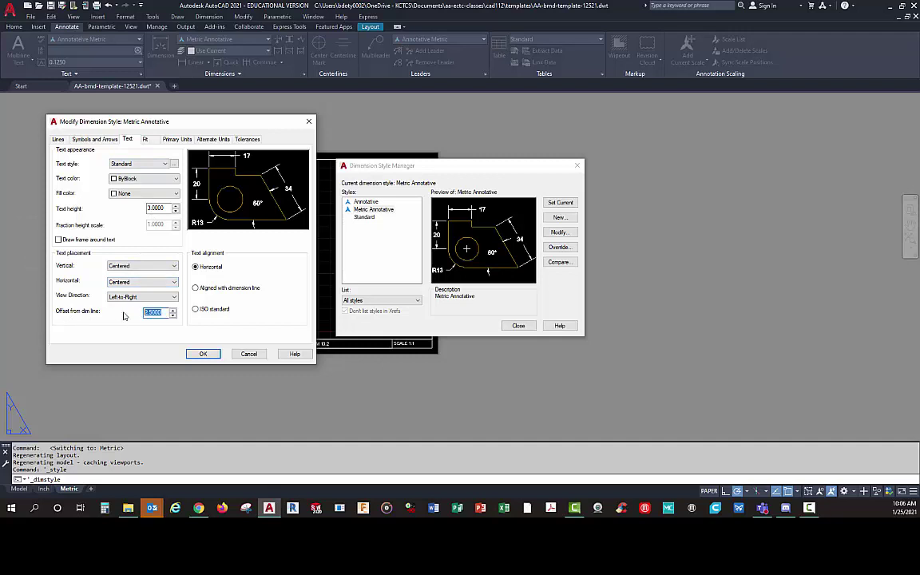
{"action": "type", "text": "1"}
Step: Set the Metric Annotative dimension style's linear precision to 0.0 and suppress leading and trailing zeros
{"action": "left_click", "coordinate": [145, 140]}
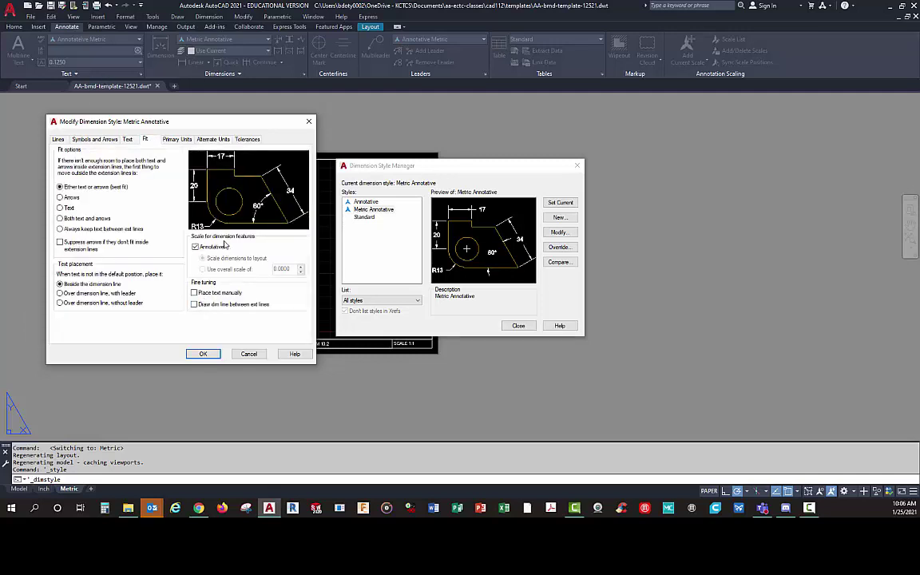
{"action": "left_click", "coordinate": [169, 139]}
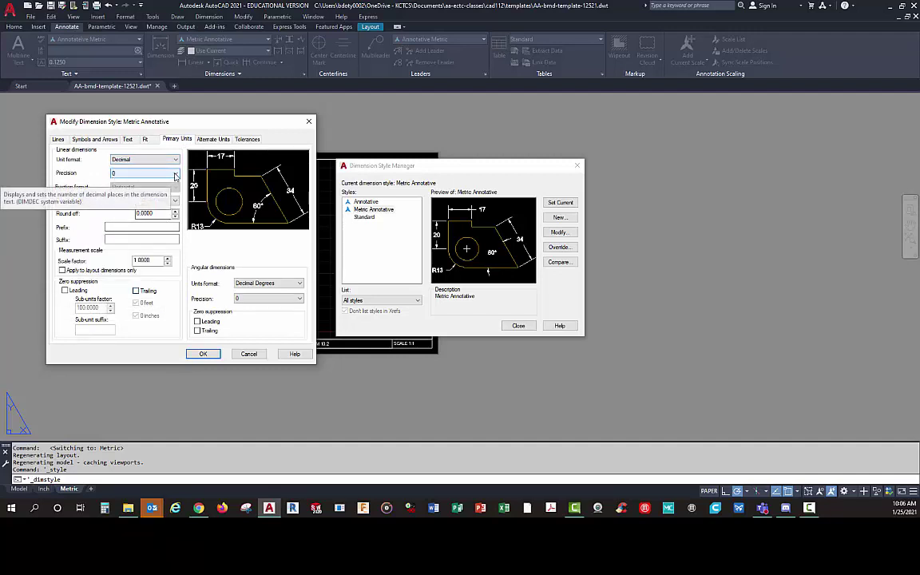
{"action": "left_click", "coordinate": [176, 175]}
{"action": "left_click", "coordinate": [128, 188]}
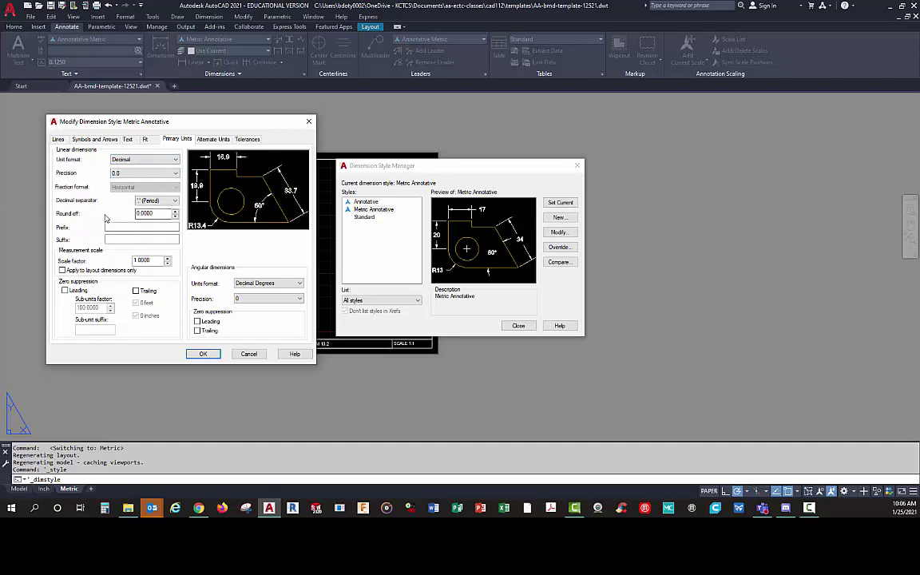
{"action": "left_click", "coordinate": [136, 290]}
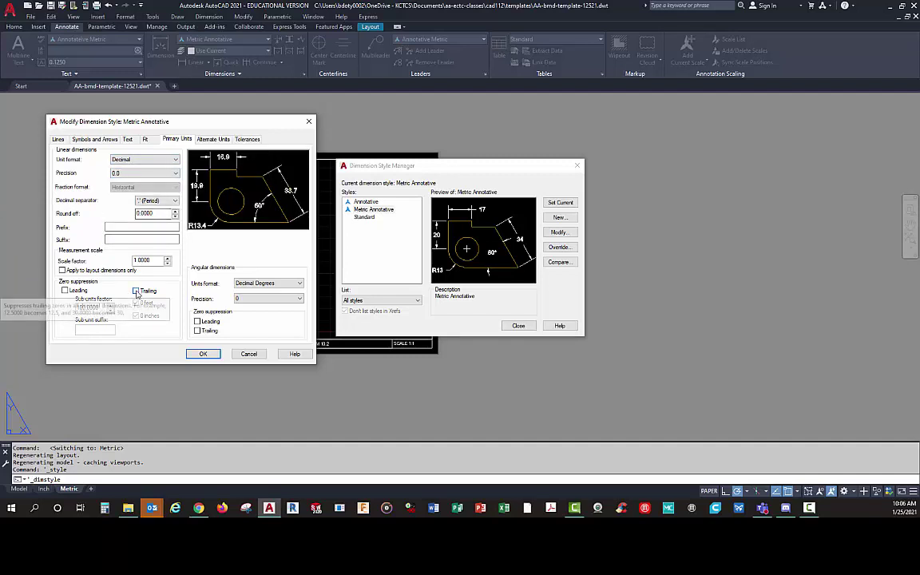
{"action": "left_click", "coordinate": [64, 290]}
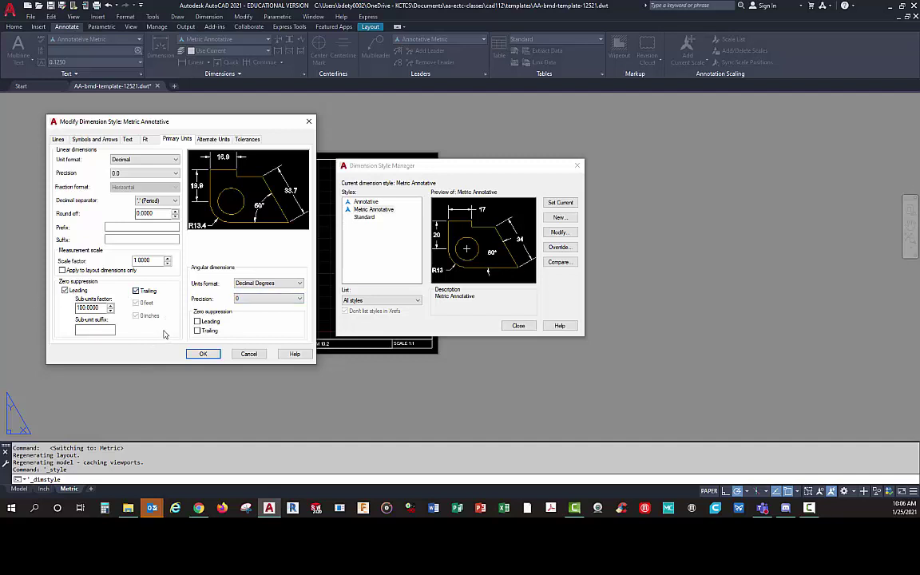
Step: Save the Metric Annotative dimension style changes and close the Dimension Style Manager
{"action": "left_click", "coordinate": [204, 353]}
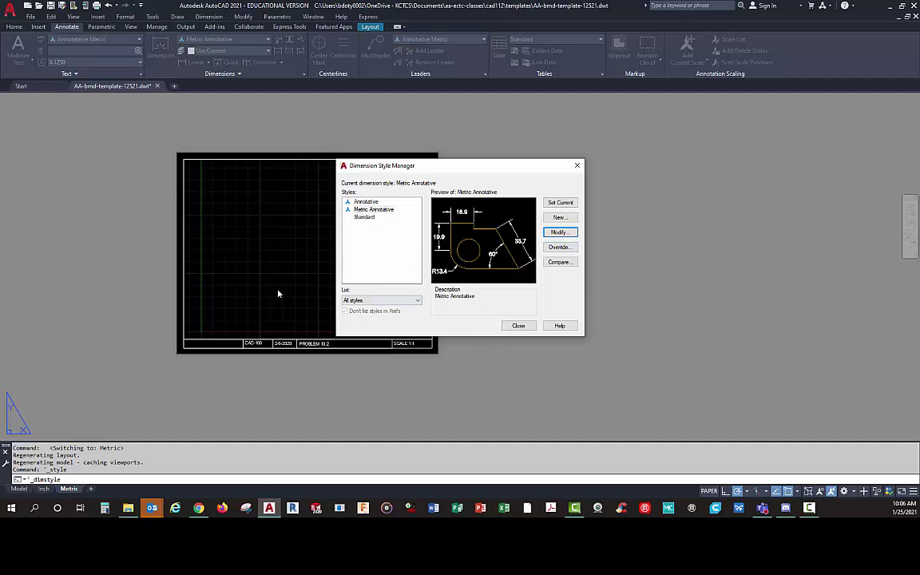
{"action": "left_click", "coordinate": [518, 326]}
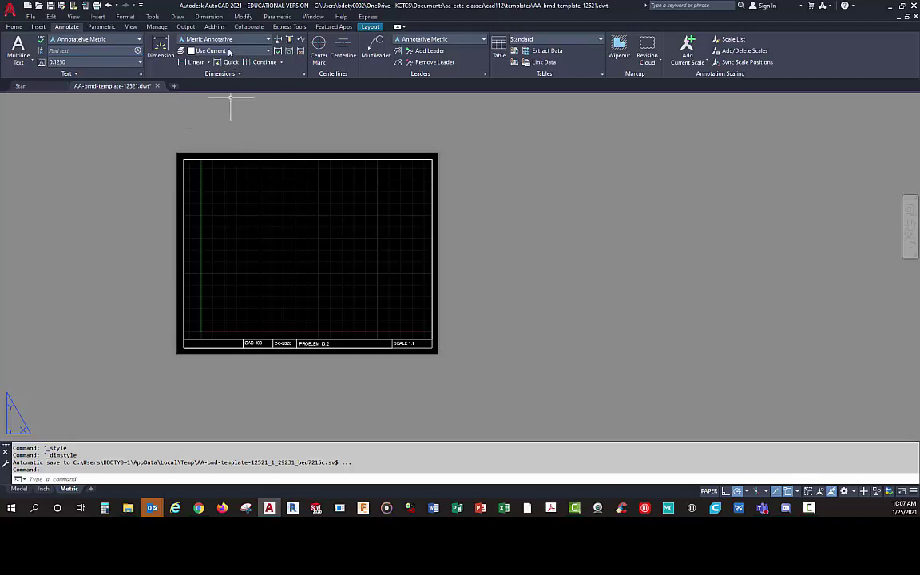
Step: Review the Annotative multileader style's leader format, landing settings, text options and landing gap
{"action": "left_click", "coordinate": [485, 74]}
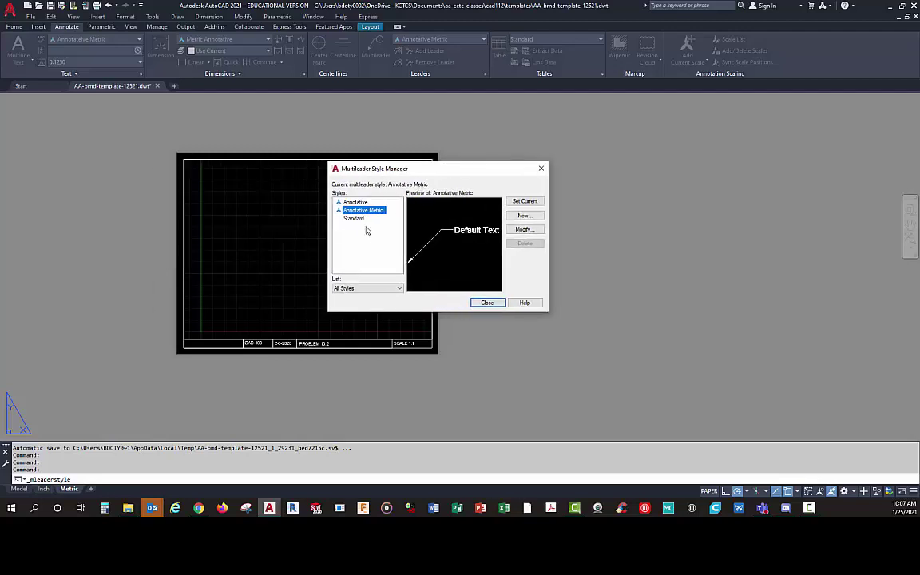
{"action": "left_click", "coordinate": [355, 203]}
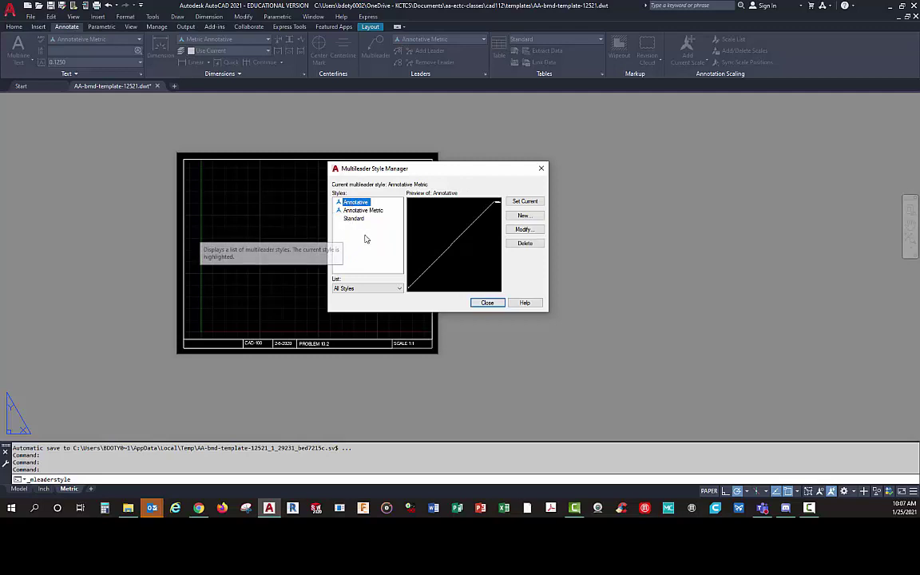
{"action": "left_click", "coordinate": [524, 230]}
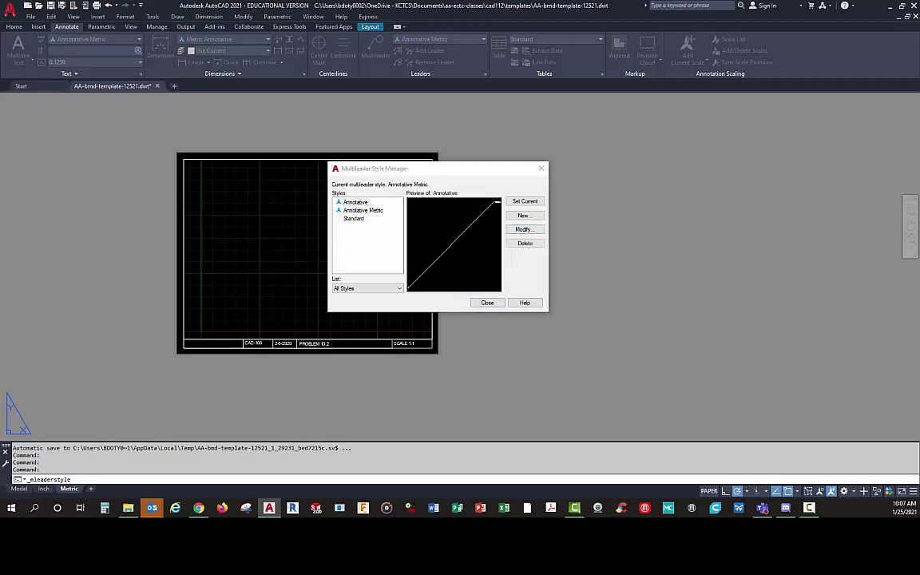
{"action": "left_click_drag", "start_coordinate": [428, 175], "coordinate": [145, 129]}
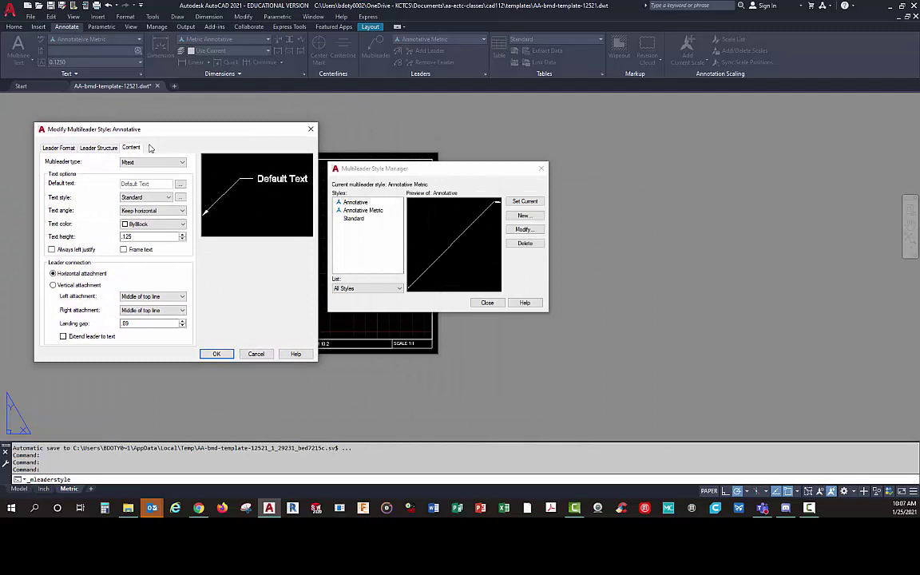
{"action": "left_click", "coordinate": [53, 147]}
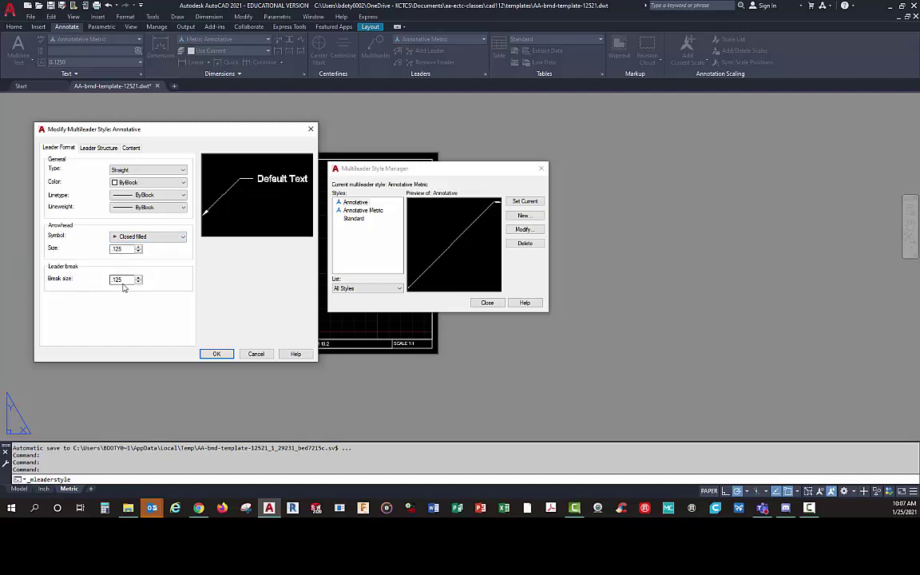
{"action": "left_click", "coordinate": [86, 147]}
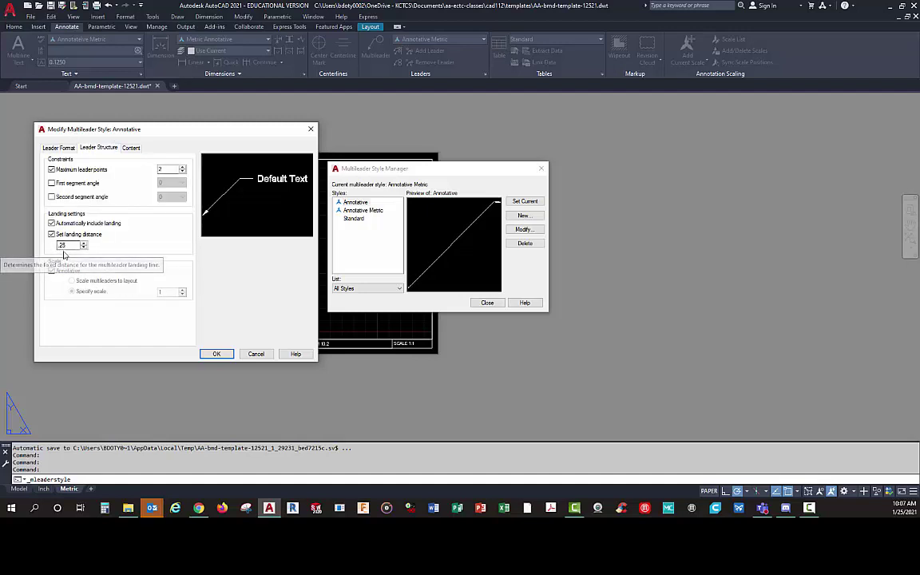
{"action": "left_click_drag", "start_coordinate": [70, 245], "coordinate": [56, 253]}
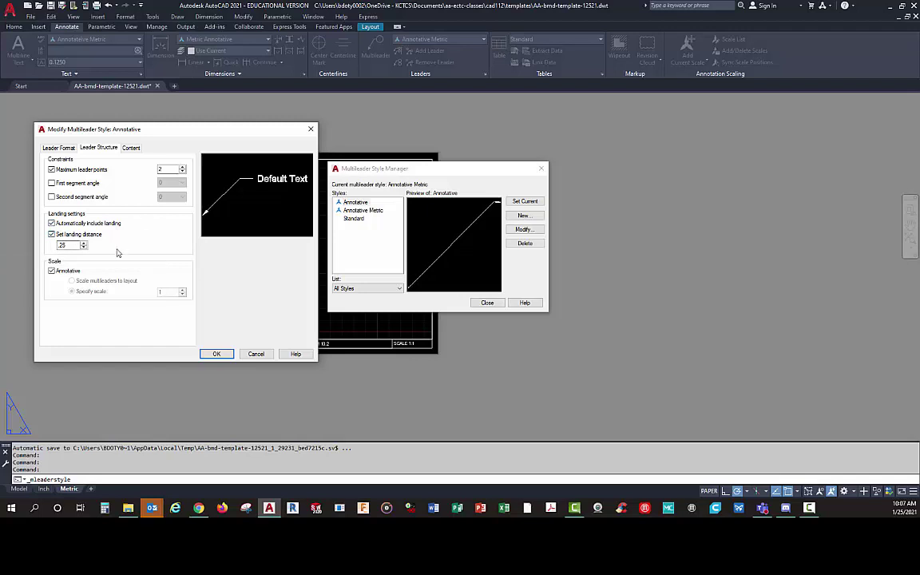
{"action": "left_click", "coordinate": [131, 147]}
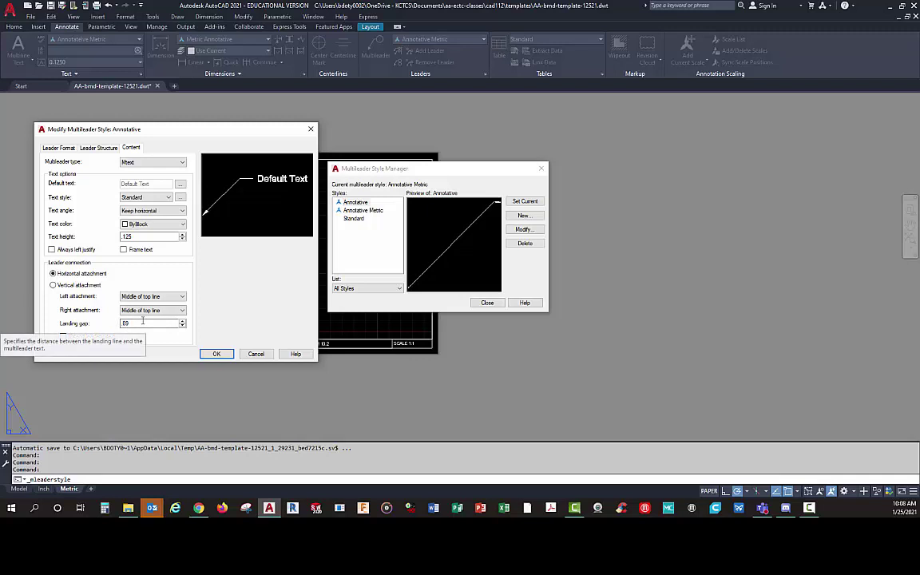
{"action": "left_click", "coordinate": [215, 354]}
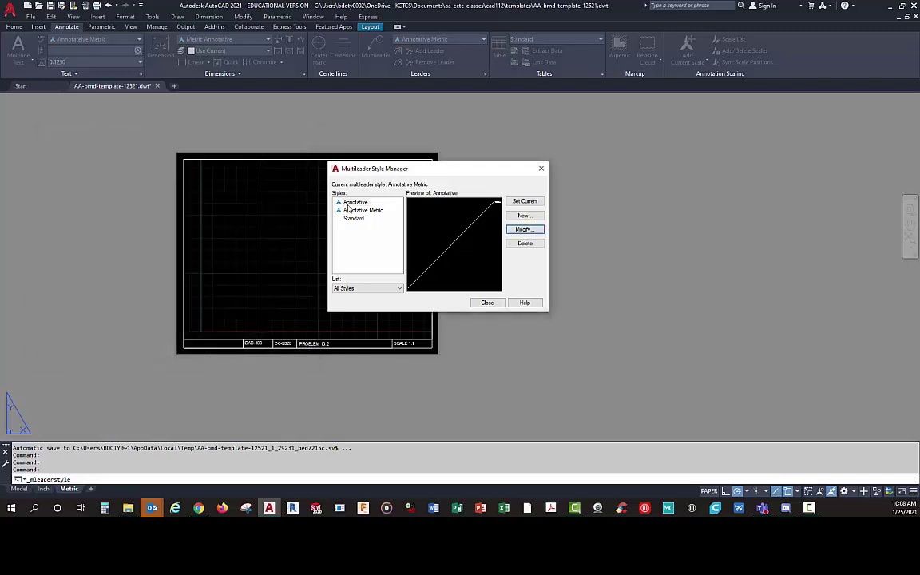
{"action": "left_click", "coordinate": [362, 211]}
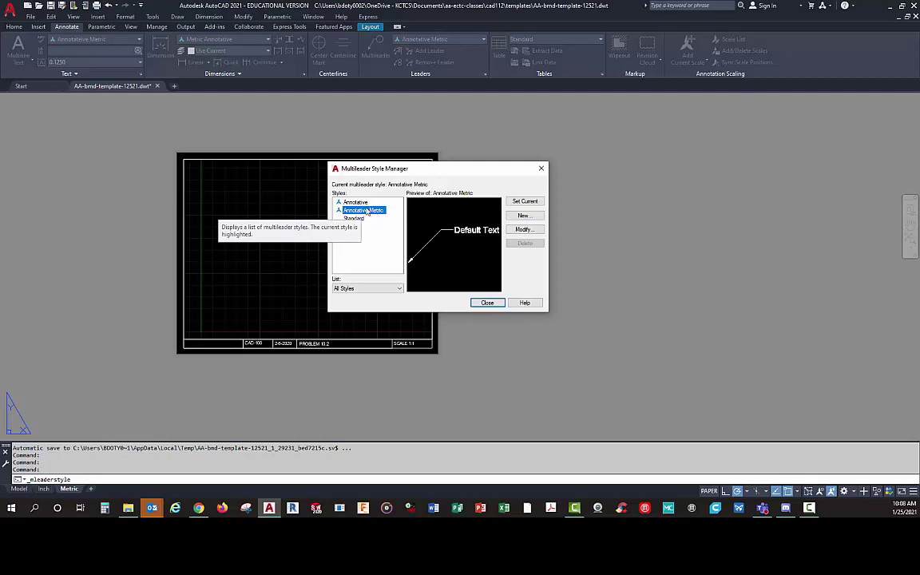
{"action": "left_click", "coordinate": [353, 202]}
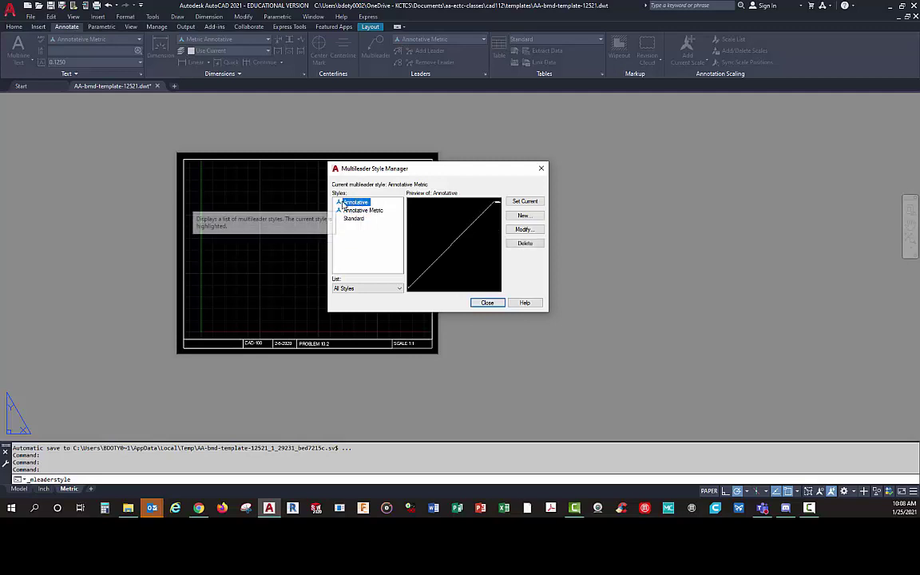
{"action": "left_click", "coordinate": [523, 217]}
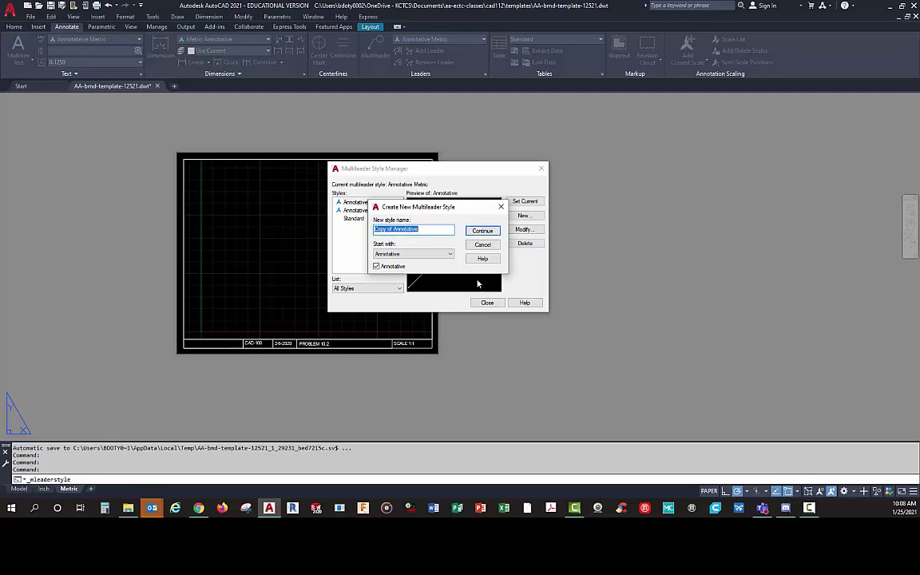
{"action": "left_click", "coordinate": [499, 207]}
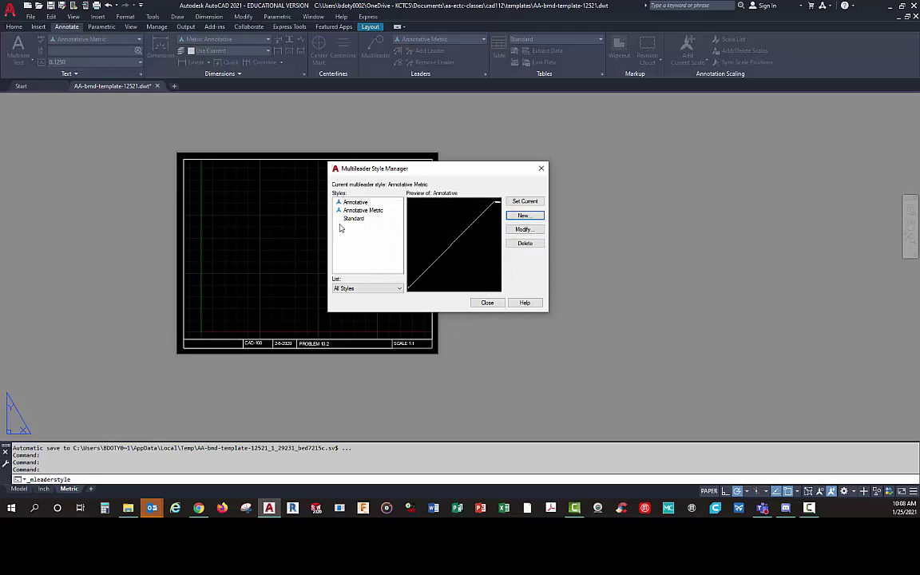
Step: Examine the Annotative Metric multileader style's arrowhead and break sizes, landing distance and content settings
{"action": "left_click", "coordinate": [363, 210]}
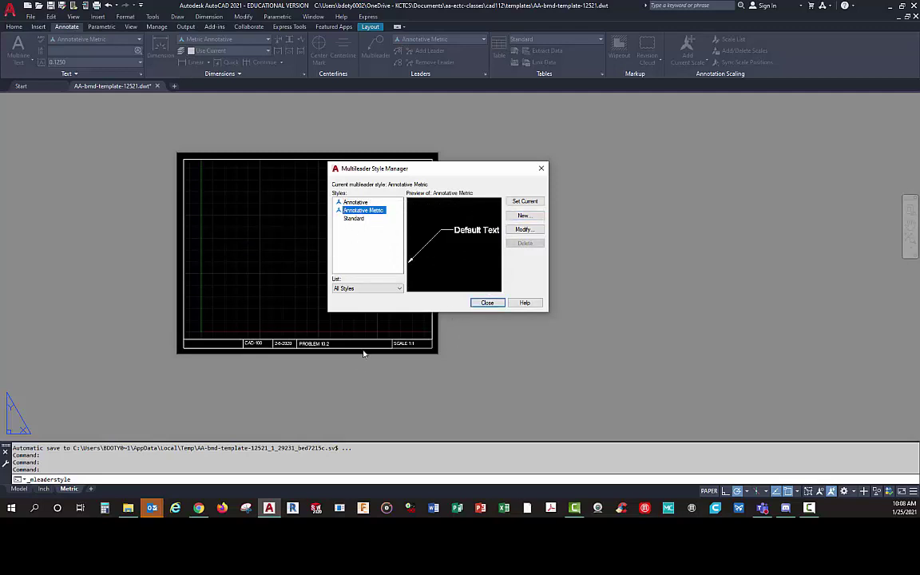
{"action": "left_click", "coordinate": [523, 229]}
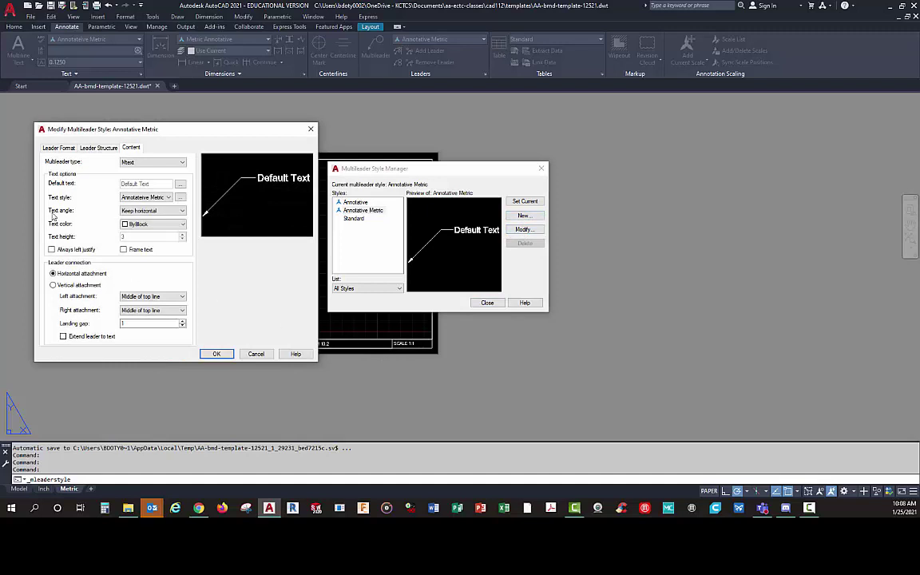
{"action": "left_click", "coordinate": [50, 149]}
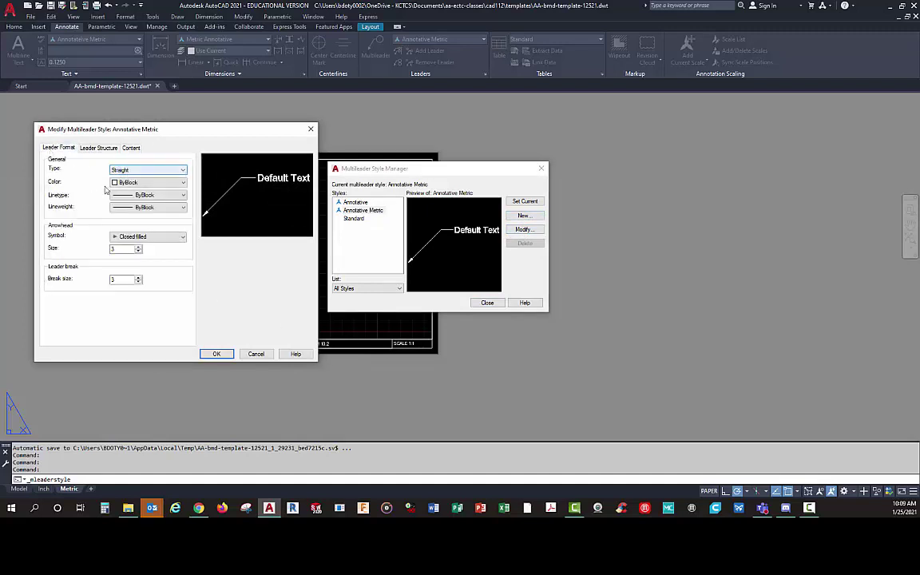
{"action": "left_click", "coordinate": [112, 248]}
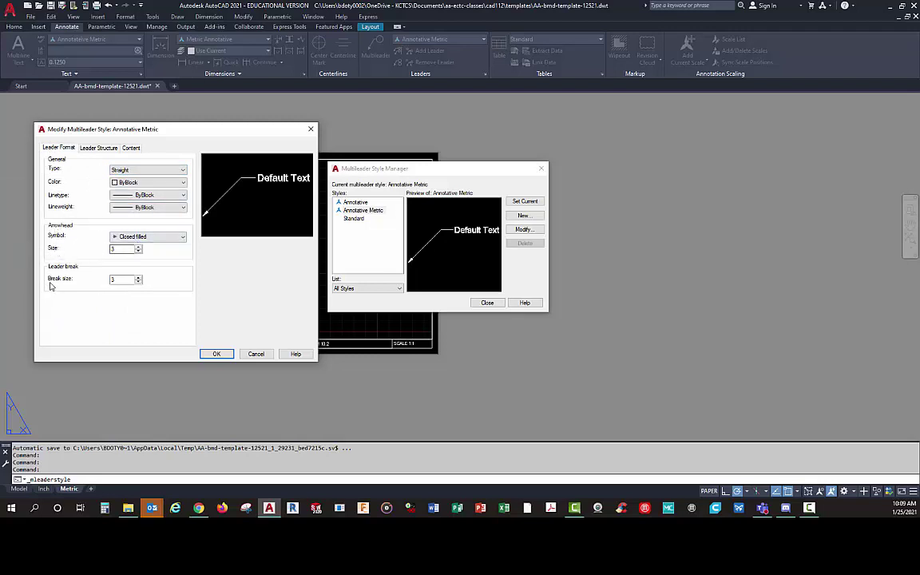
{"action": "left_click", "coordinate": [98, 148]}
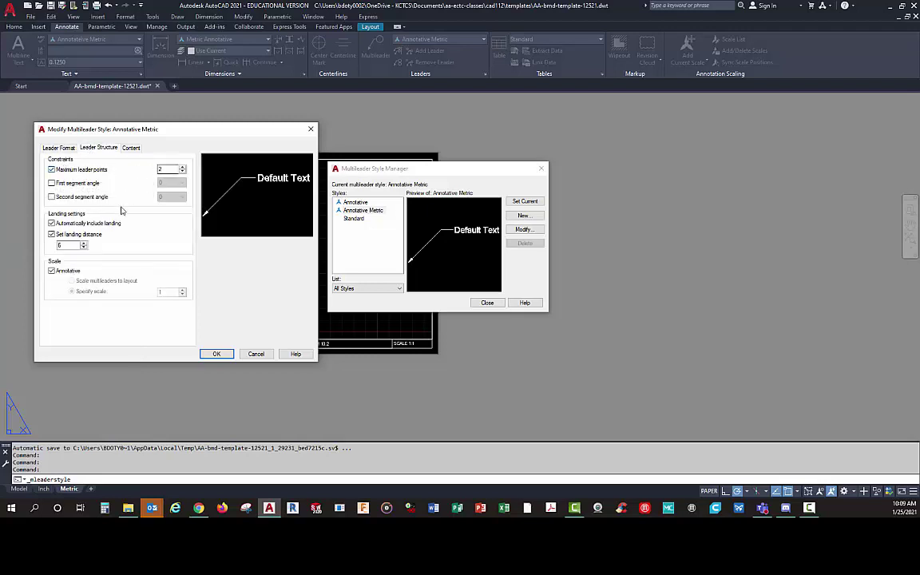
{"action": "left_click", "coordinate": [61, 248]}
{"action": "left_click", "coordinate": [131, 148]}
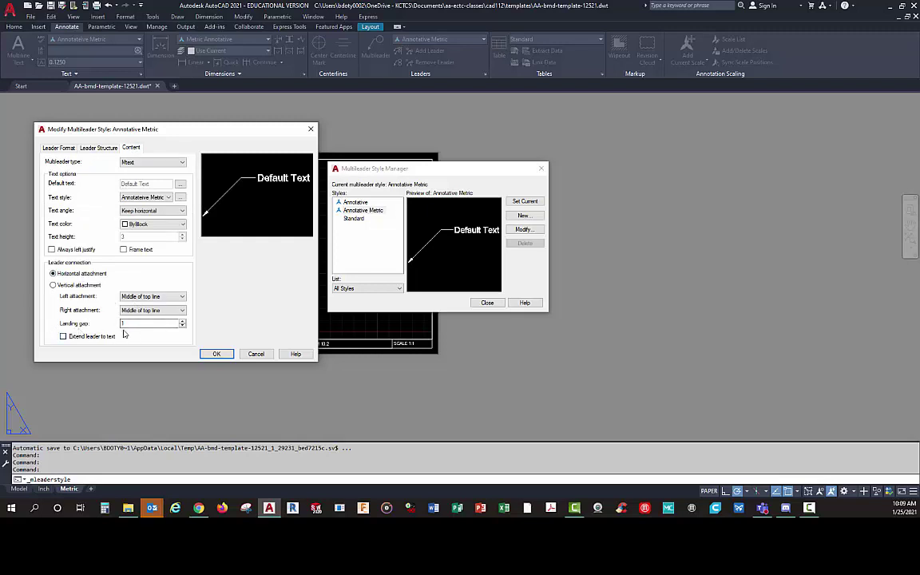
Step: Set the Annotative Metric multileader style's text style to Standard, save the style and close the Multileader Style Manager
{"action": "left_click", "coordinate": [168, 198]}
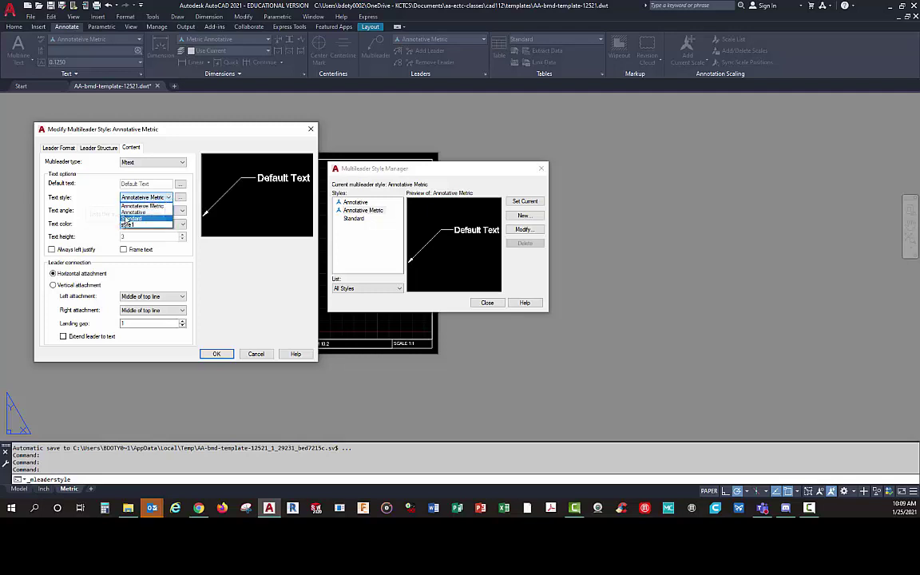
{"action": "left_click", "coordinate": [132, 218]}
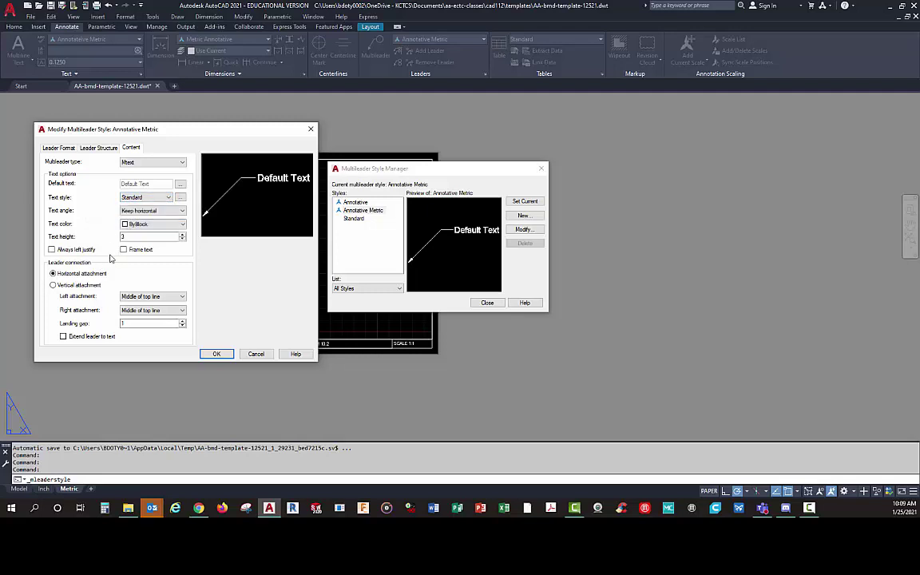
{"action": "double_click", "coordinate": [135, 235]}
{"action": "left_click", "coordinate": [216, 354]}
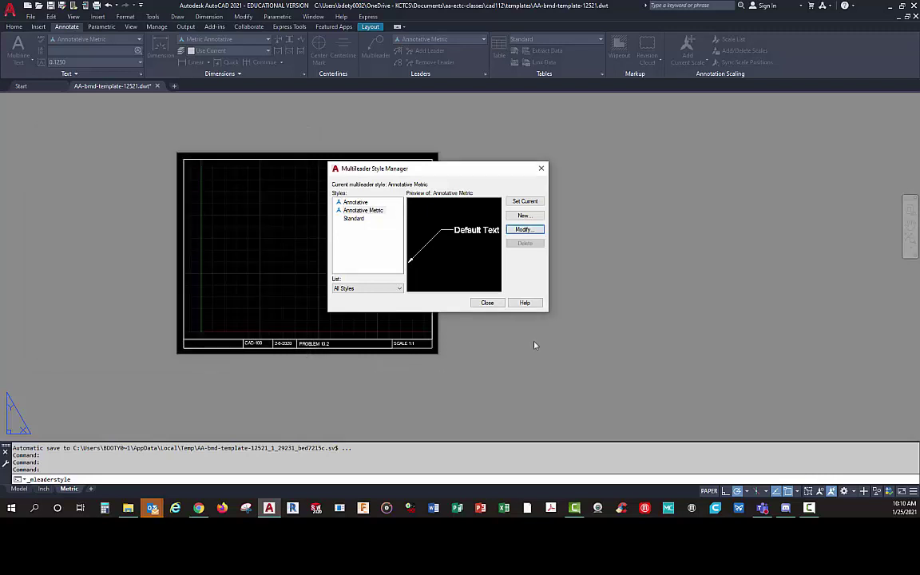
{"action": "left_click", "coordinate": [487, 304]}
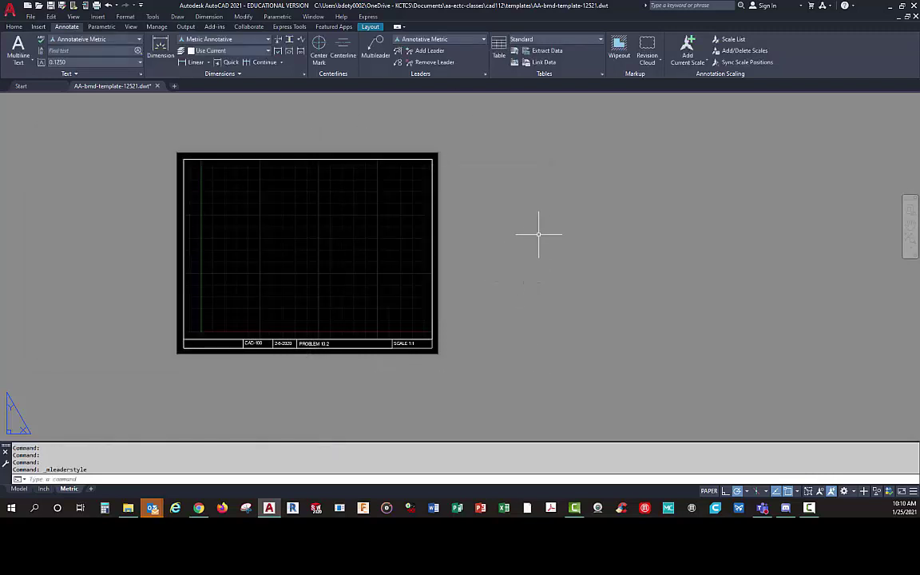